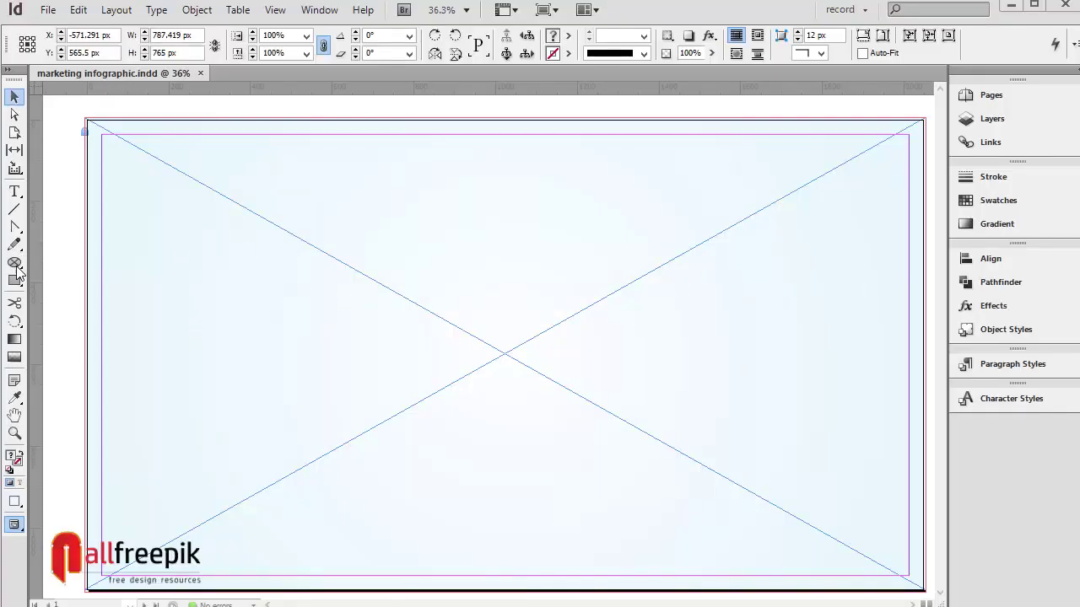
Open the Rectangle Tool flyout in the Tools panel to reach the Ellipse Tool.
click(15, 264)
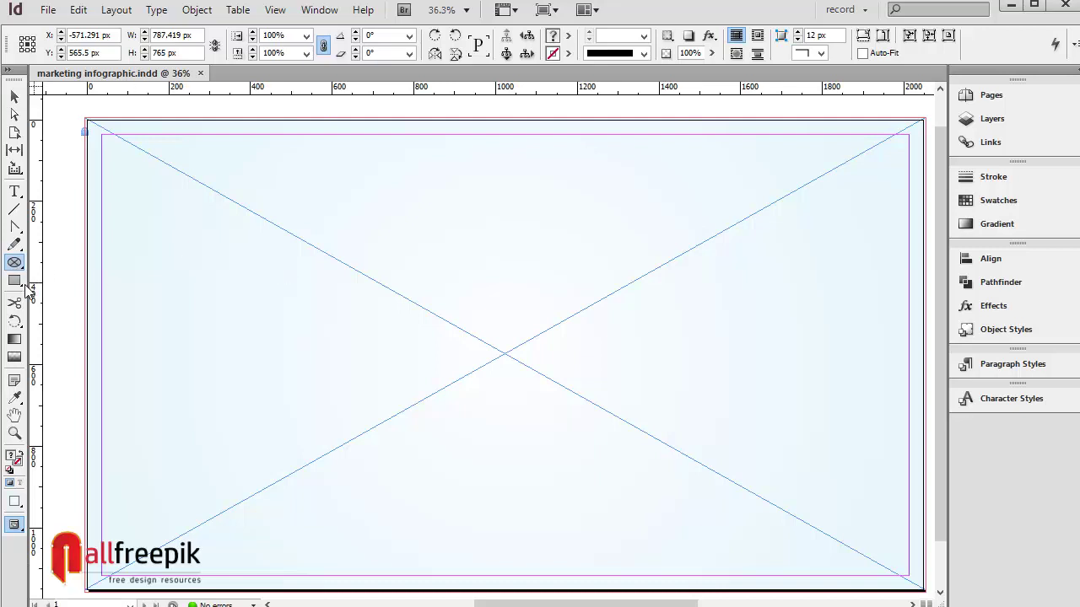
Draw a circle on the left of the page with no stroke and a Gradient Swatch 4 green fill.
drag(14, 281, 59, 292)
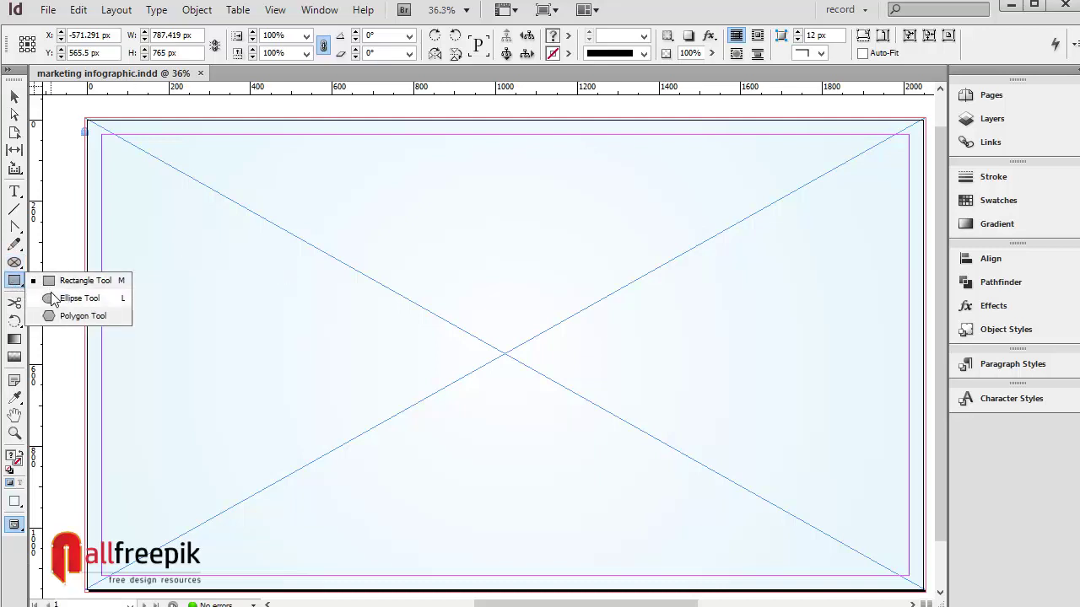
drag(272, 250, 425, 357)
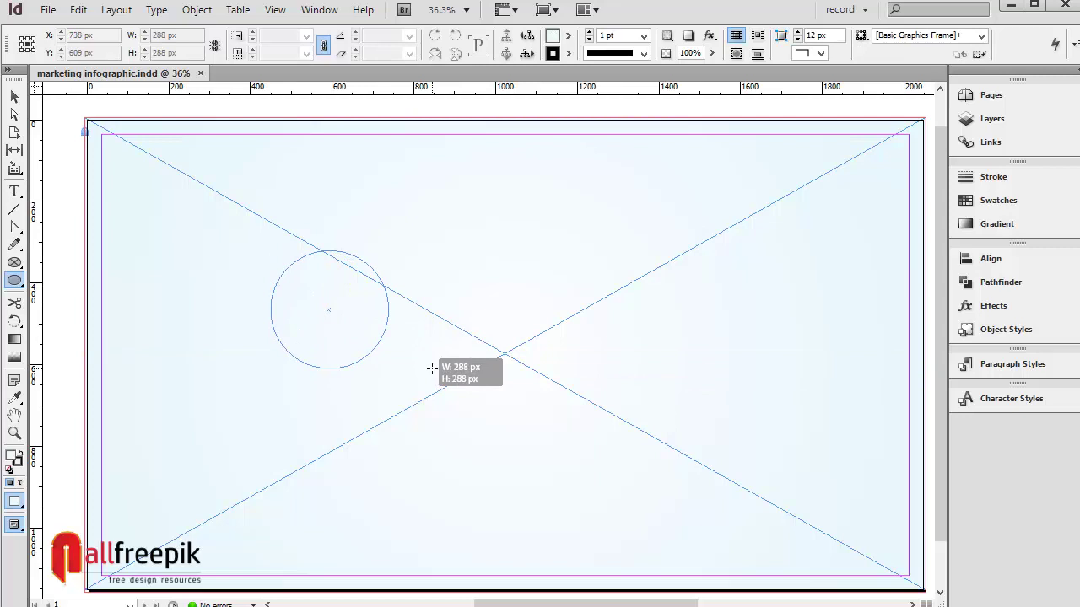
click(14, 99)
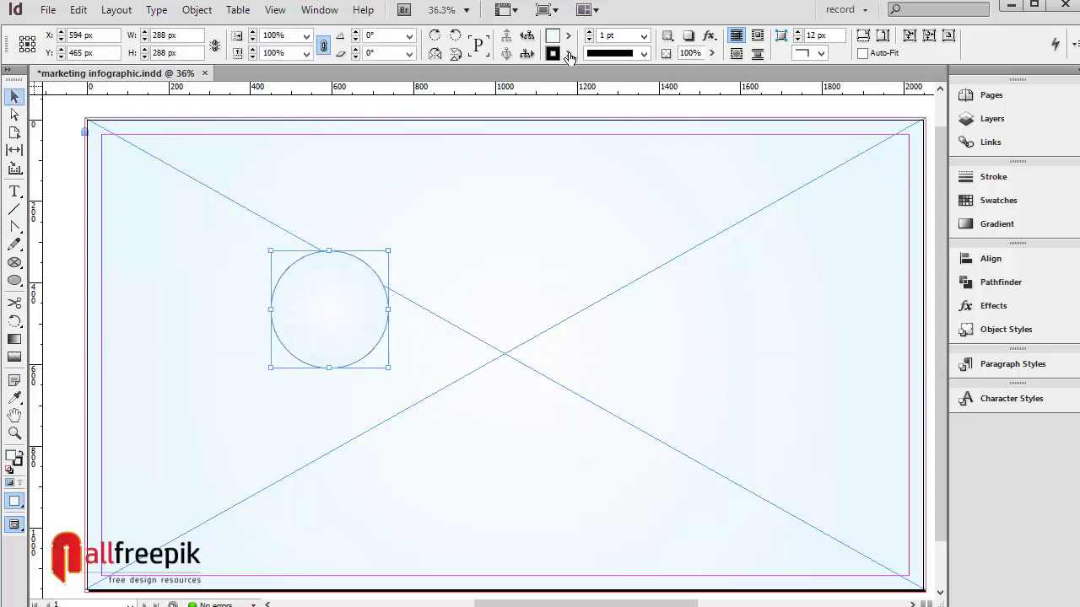
click(568, 53)
click(600, 93)
click(567, 35)
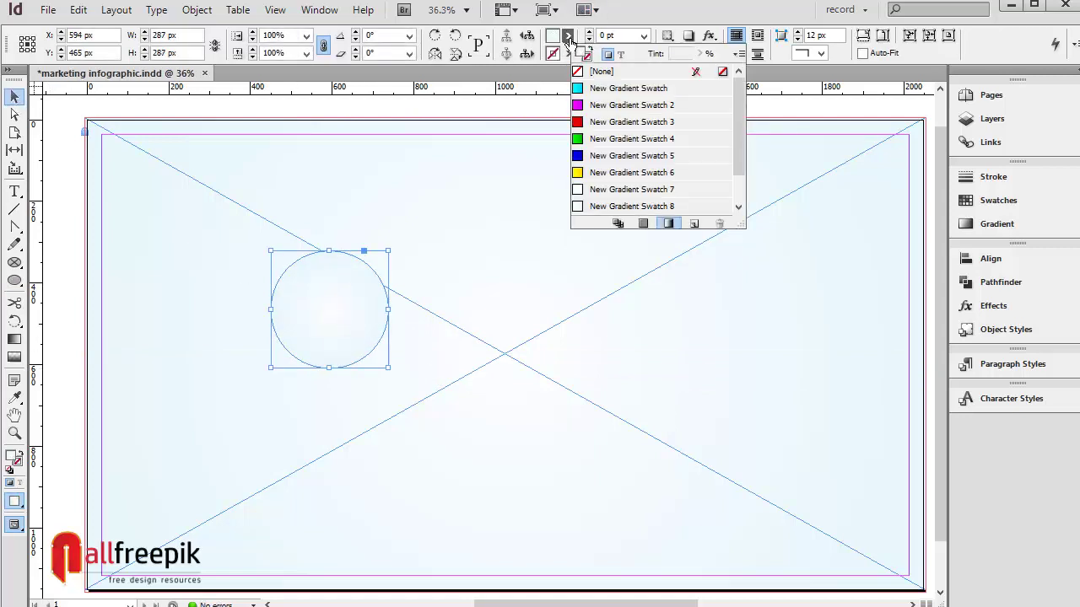
click(622, 139)
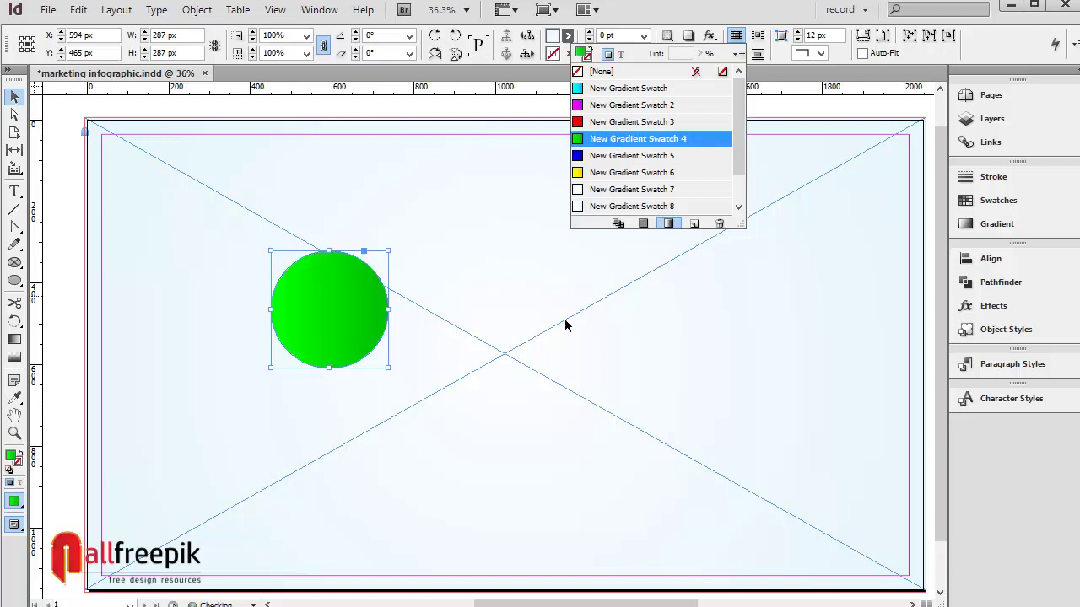
click(564, 324)
Paste a copy of the green circle in place and shrink it into a smaller inner circle.
click(354, 311)
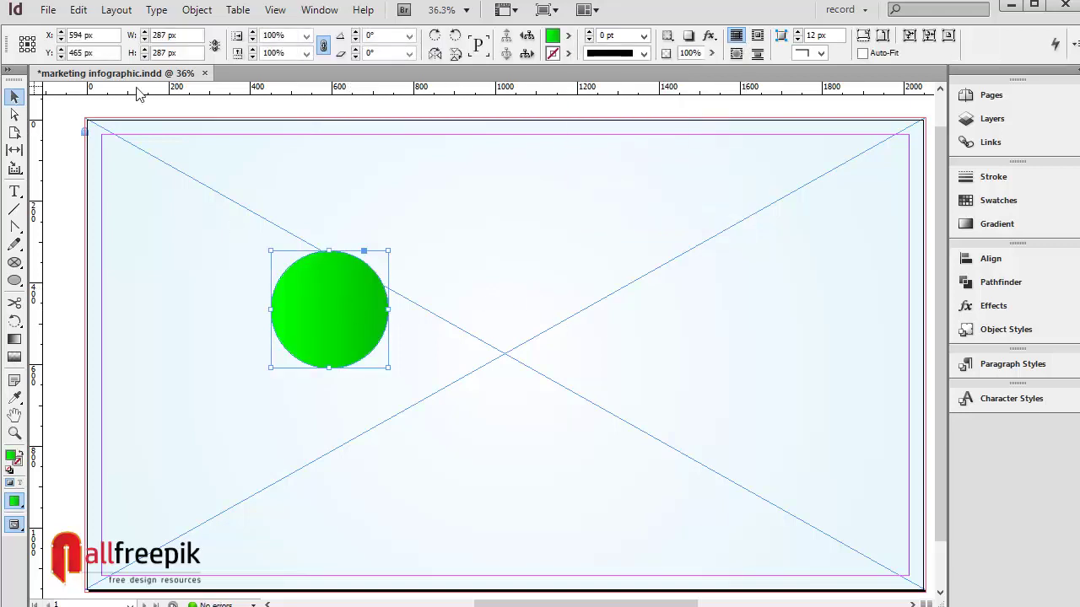
click(78, 10)
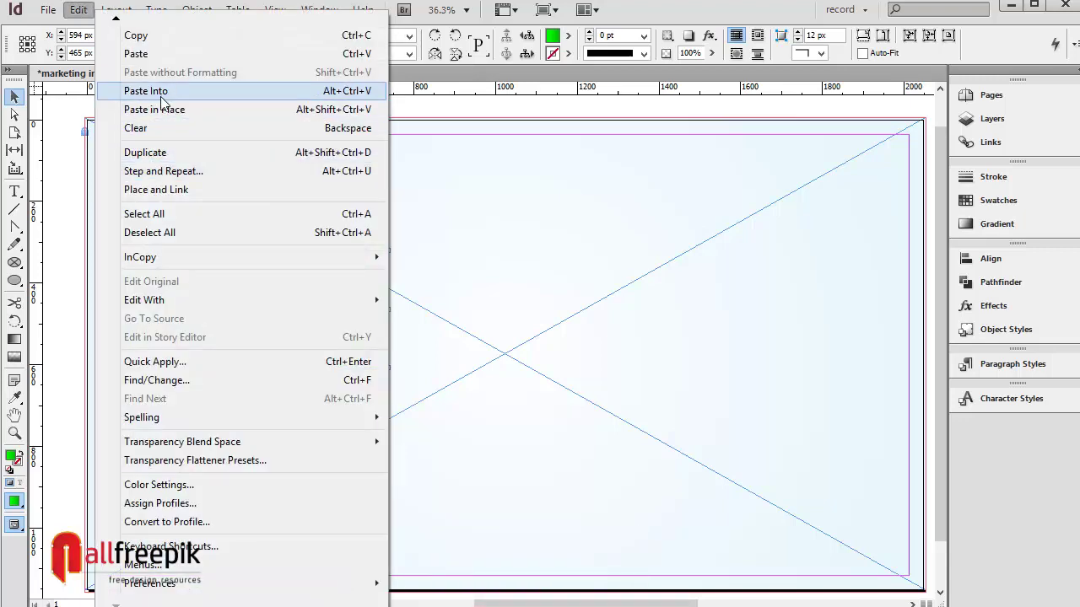
click(165, 113)
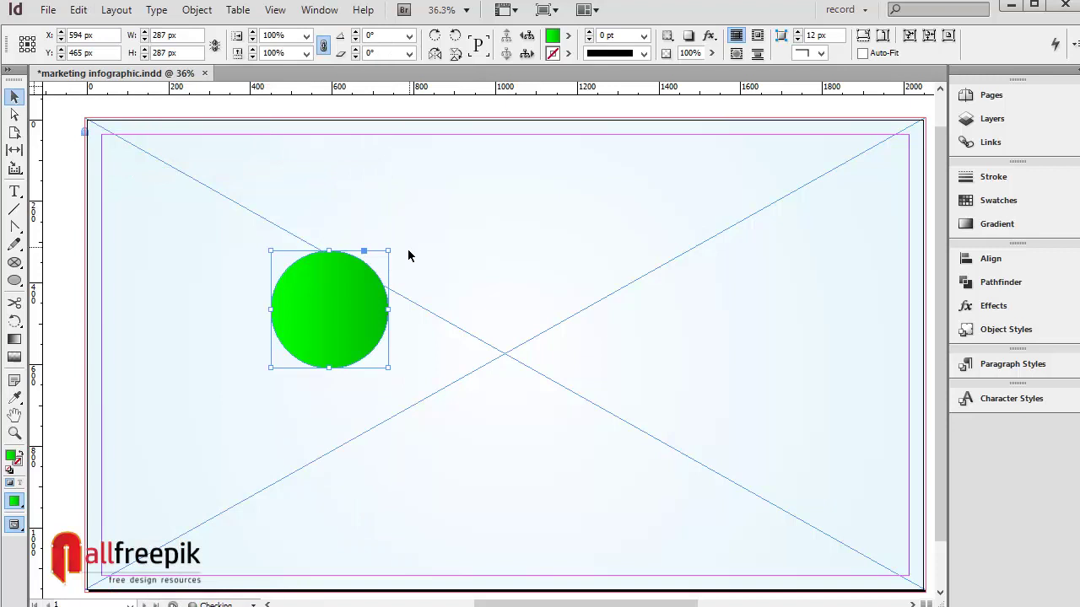
drag(389, 250, 374, 269)
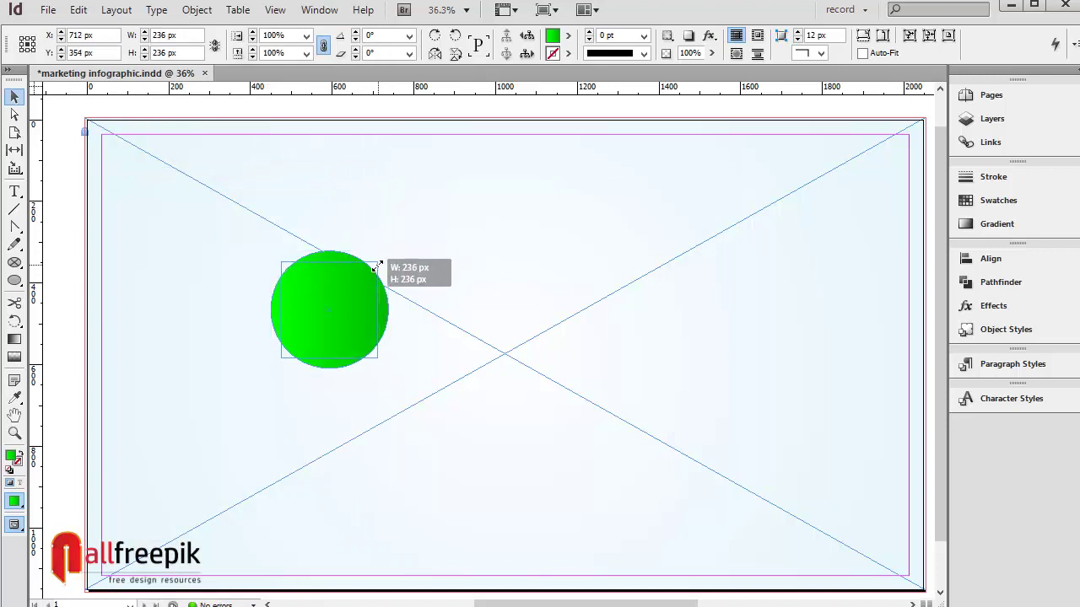
click(503, 323)
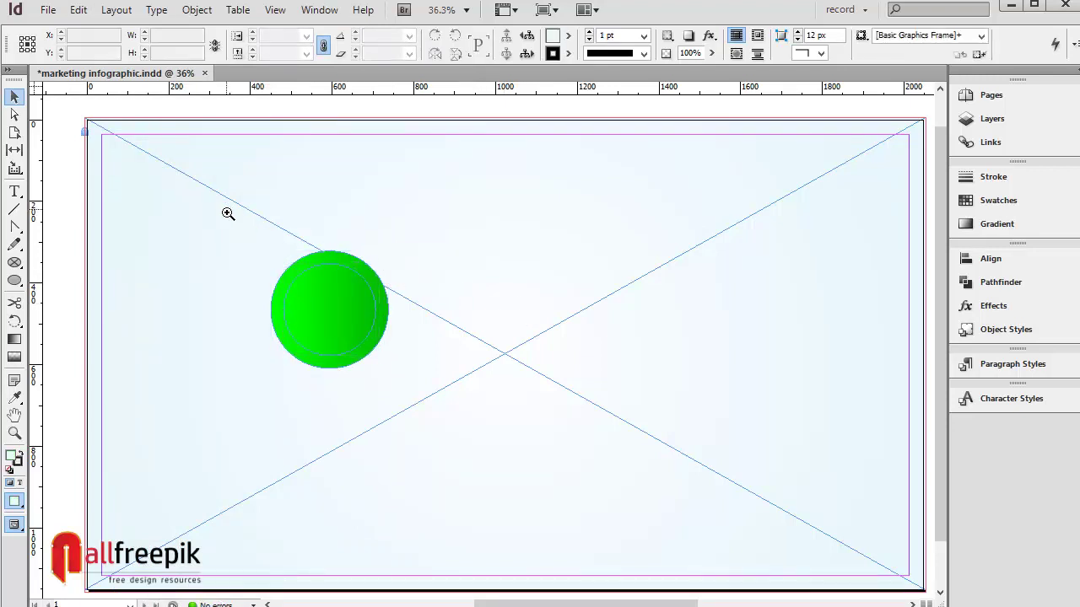
ctrl+click(377, 316)
scroll(377, 316, right, 3)
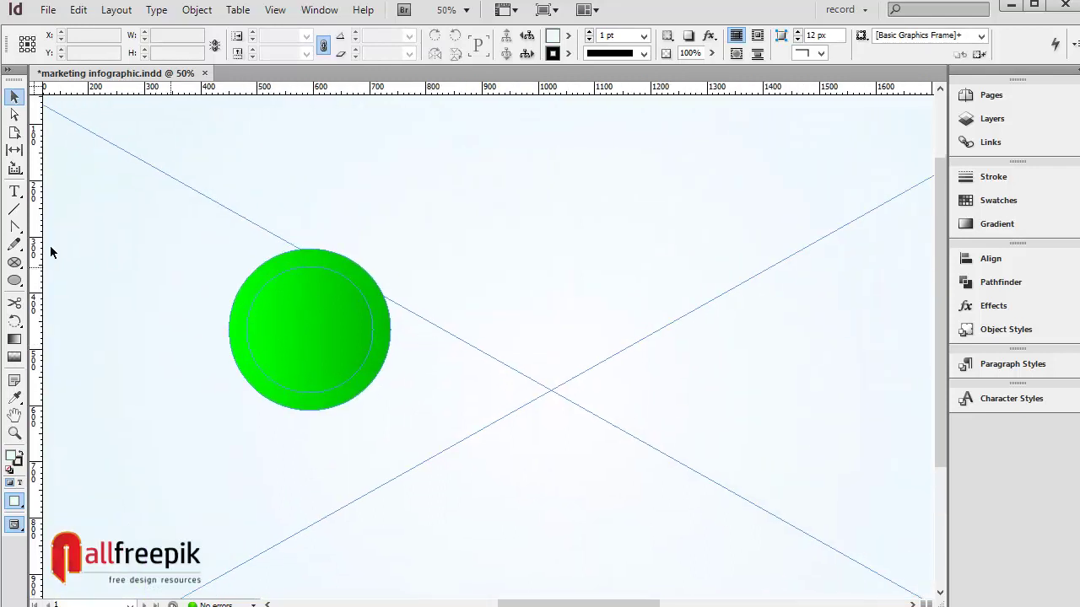
Draw a square over the circle's lower-right part and eyedrop the circle's green gradient onto it.
click(15, 262)
click(59, 261)
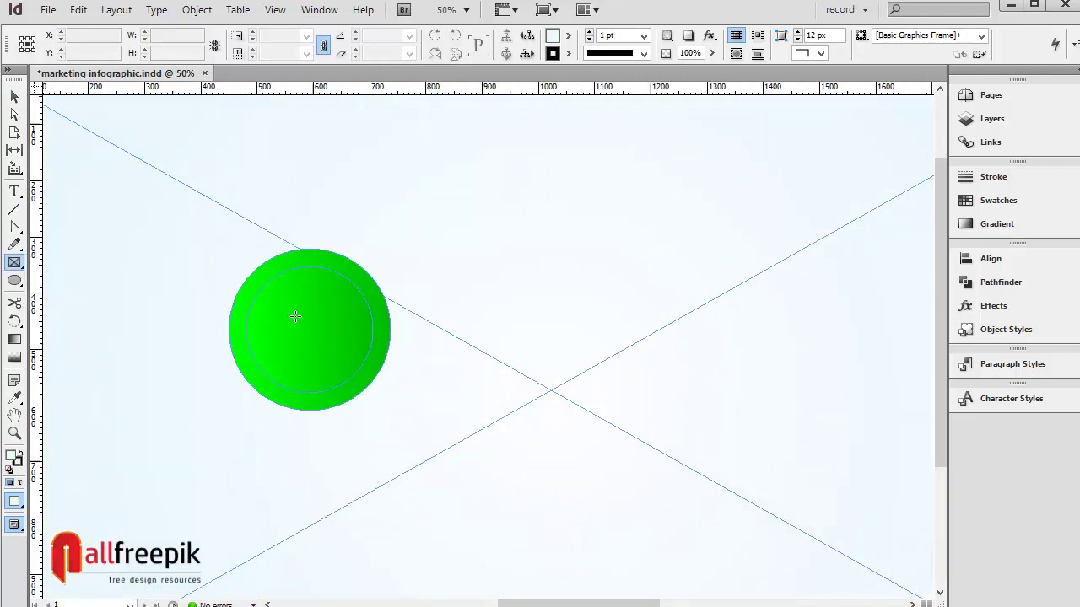
drag(326, 335, 432, 413)
click(15, 98)
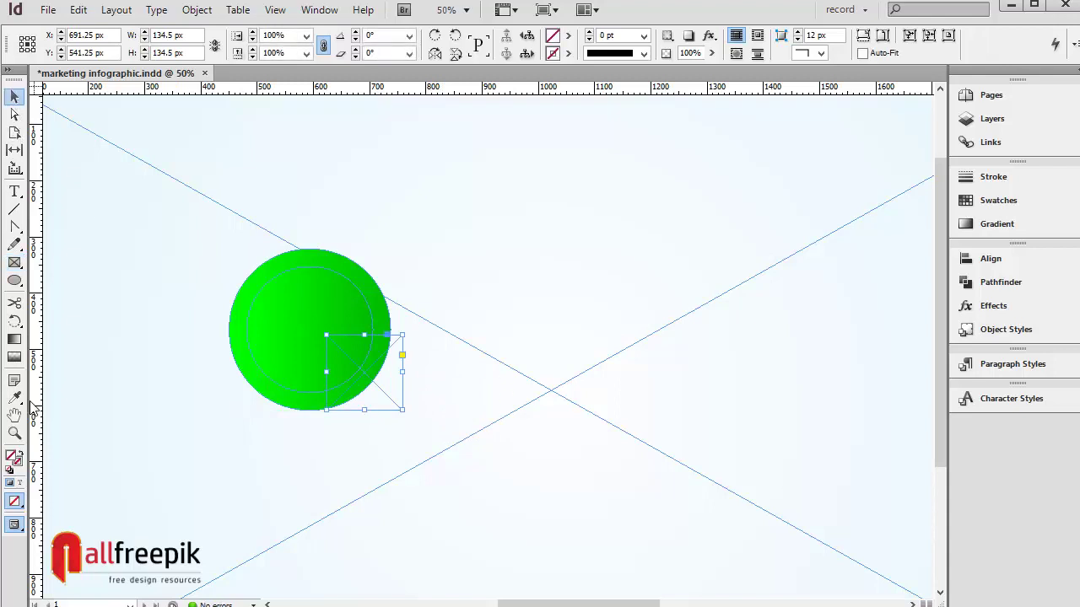
click(15, 398)
click(319, 322)
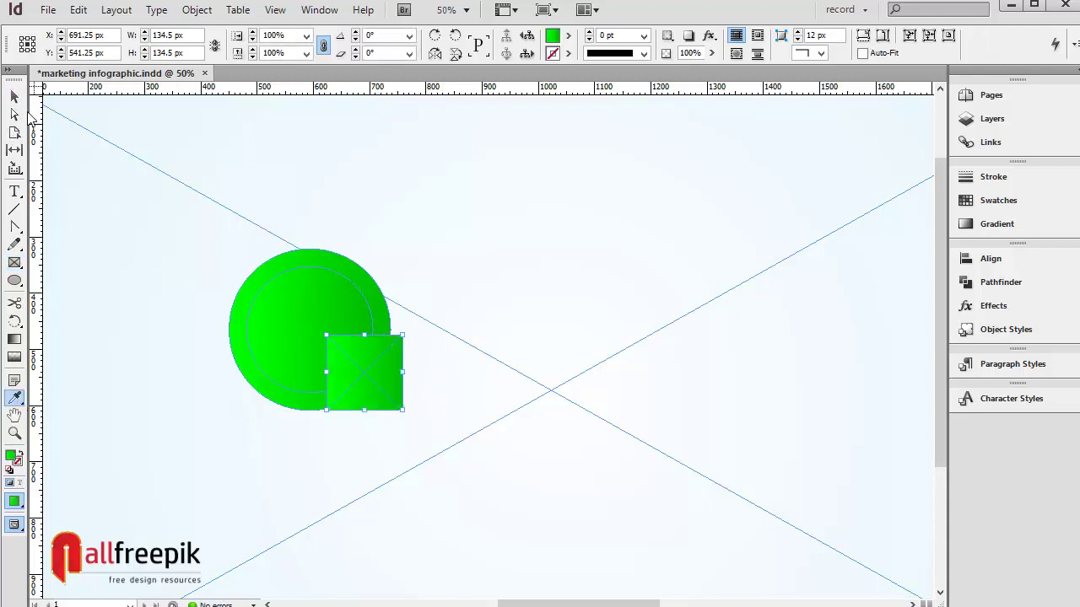
click(15, 97)
Align the square to the circle's right edge and centre, then select square and circle together.
click(229, 319)
click(416, 342)
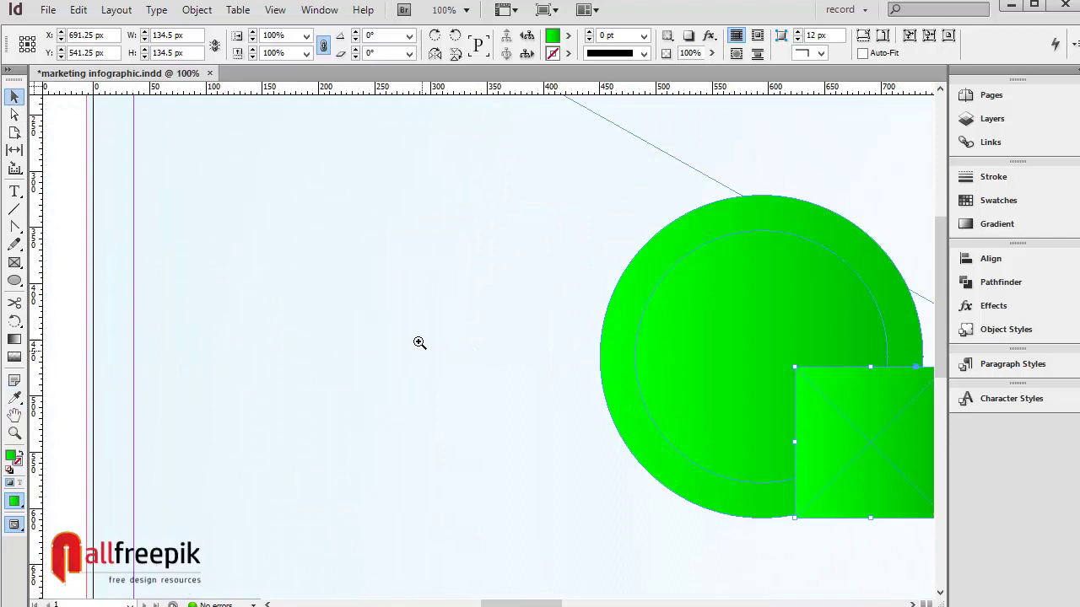
drag(953, 363, 661, 362)
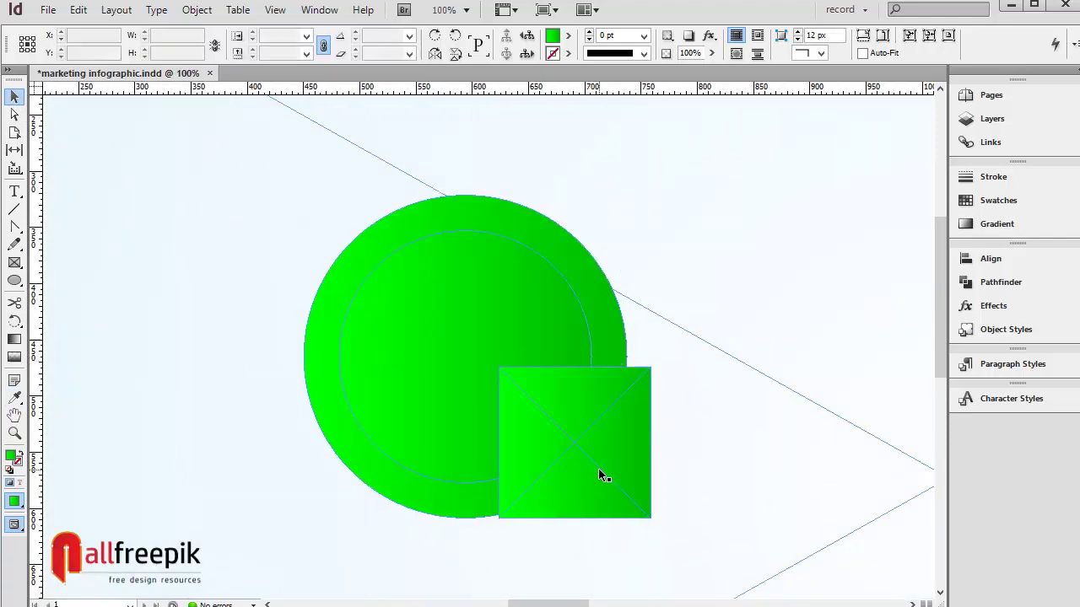
drag(600, 477, 581, 478)
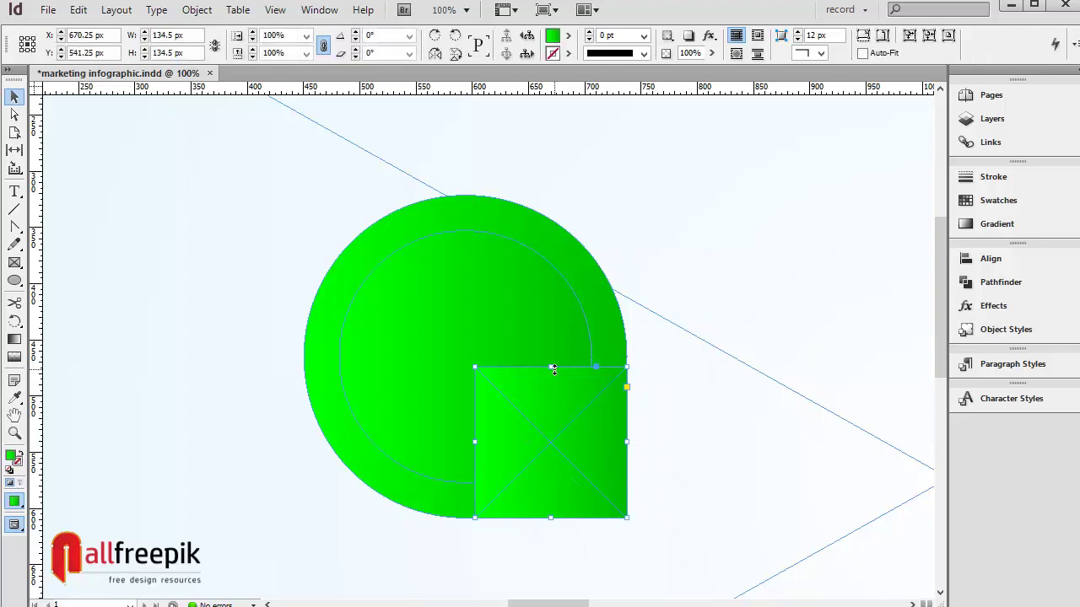
drag(550, 367, 550, 356)
click(772, 433)
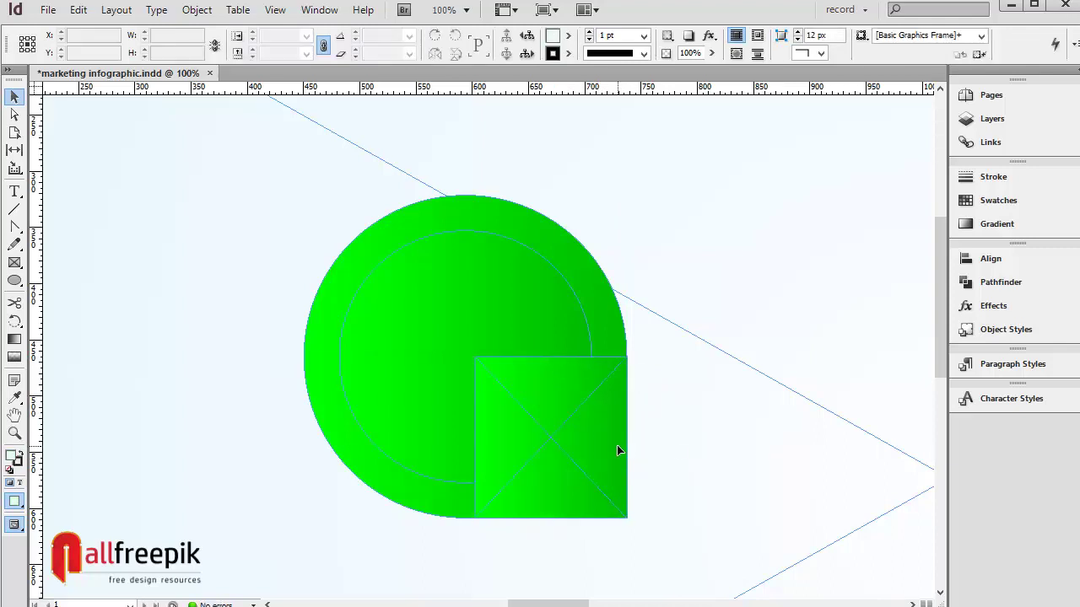
click(617, 445)
shift+click(603, 329)
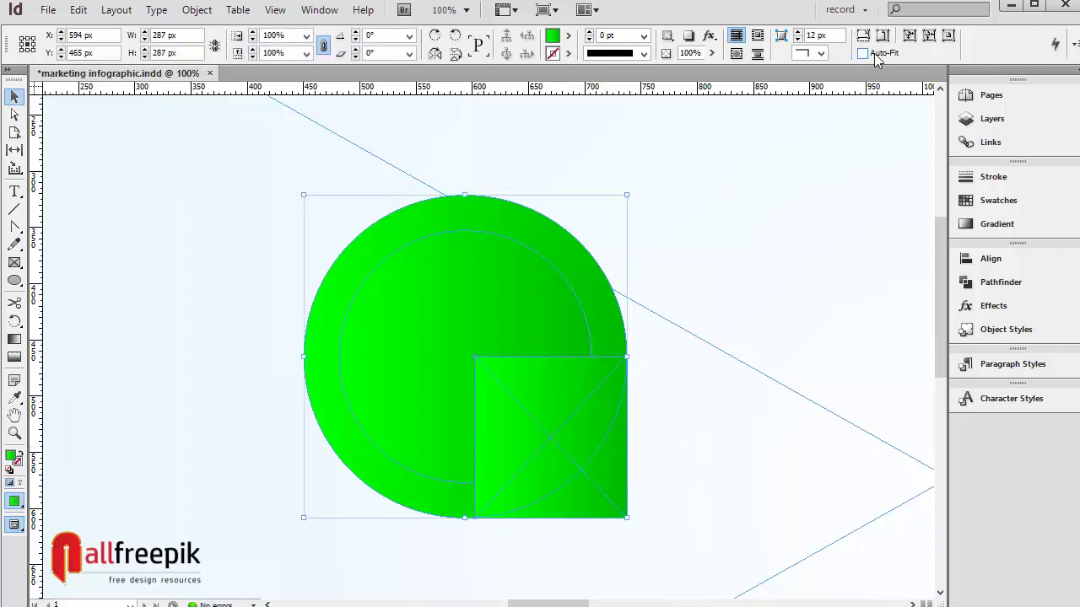
Merge the square and big circle into a teardrop and send it behind the inner circle.
click(1000, 281)
scroll(464, 397, up, 5)
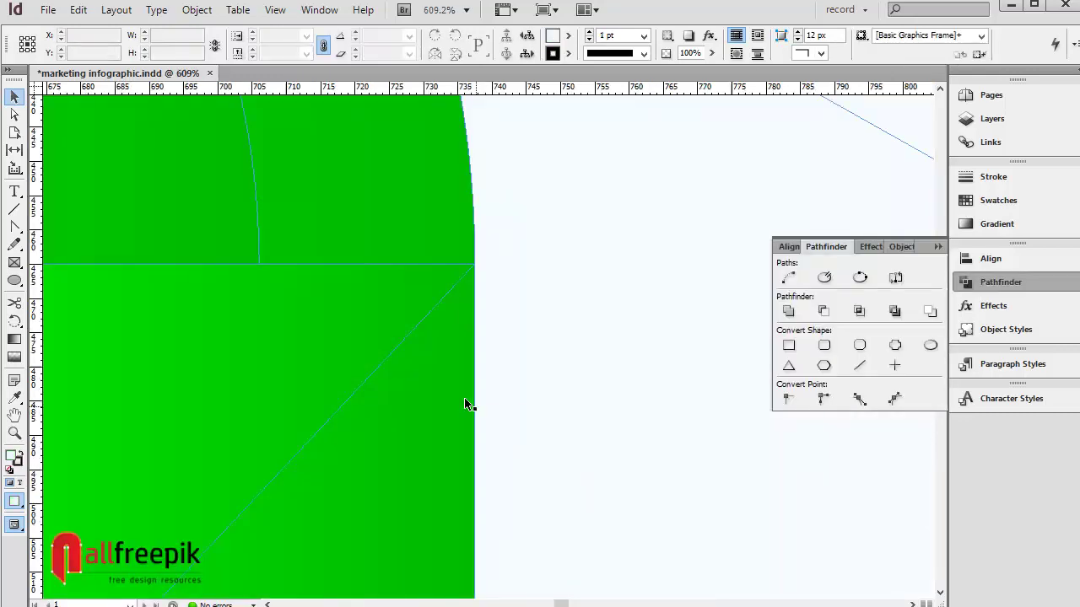
click(431, 237)
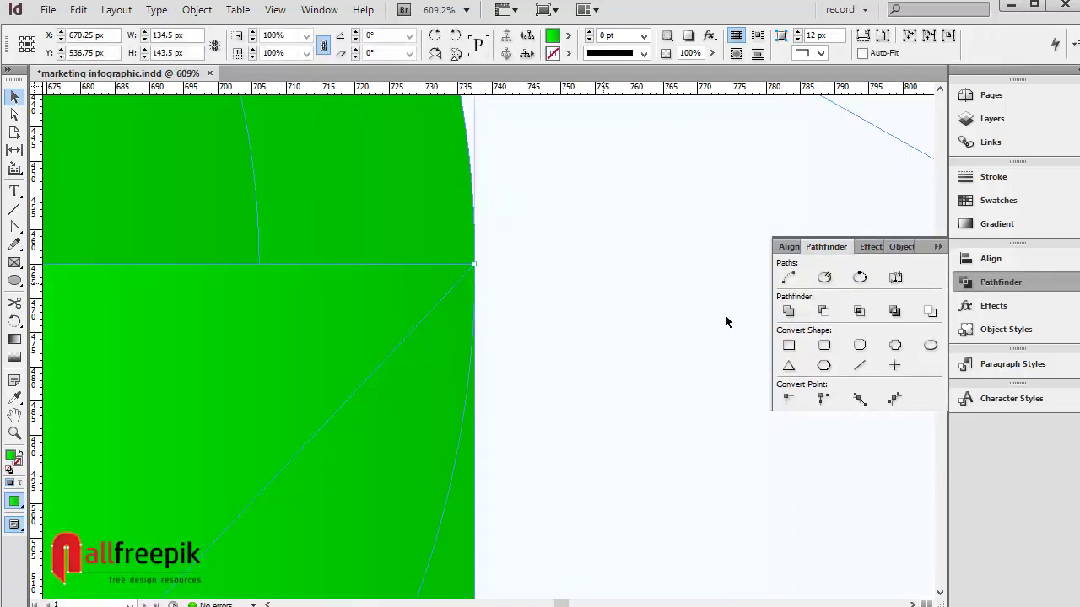
click(789, 311)
key(ctrl+minus)
key(ctrl+minus)
key(ctrl+minus)
key(ctrl+minus)
key(ctrl+minus)
key(ctrl+minus)
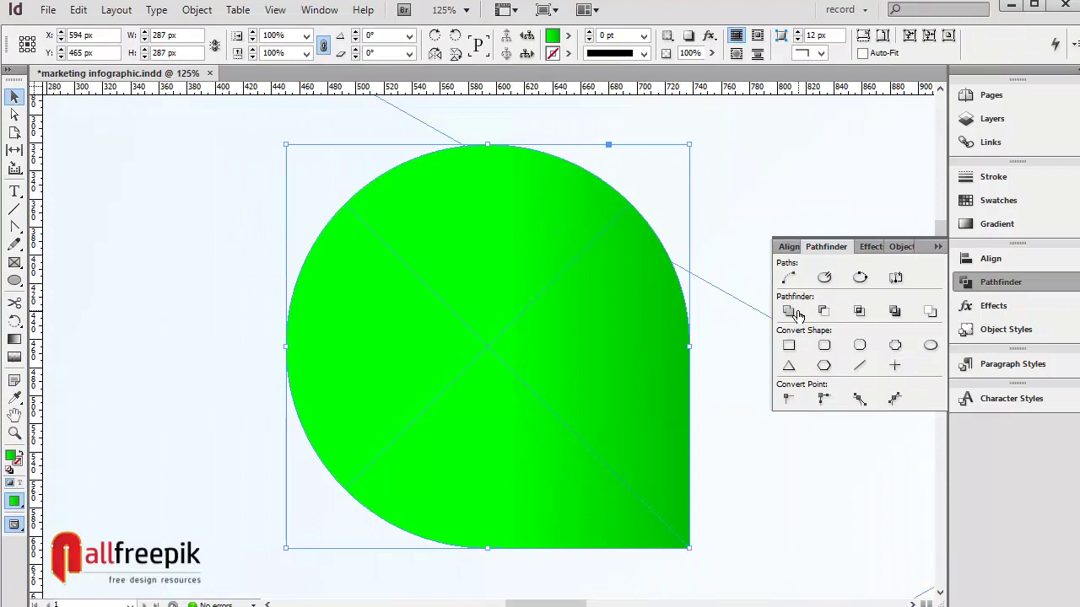
key(ctrl+minus)
right_click(505, 337)
mouse_move(550, 327)
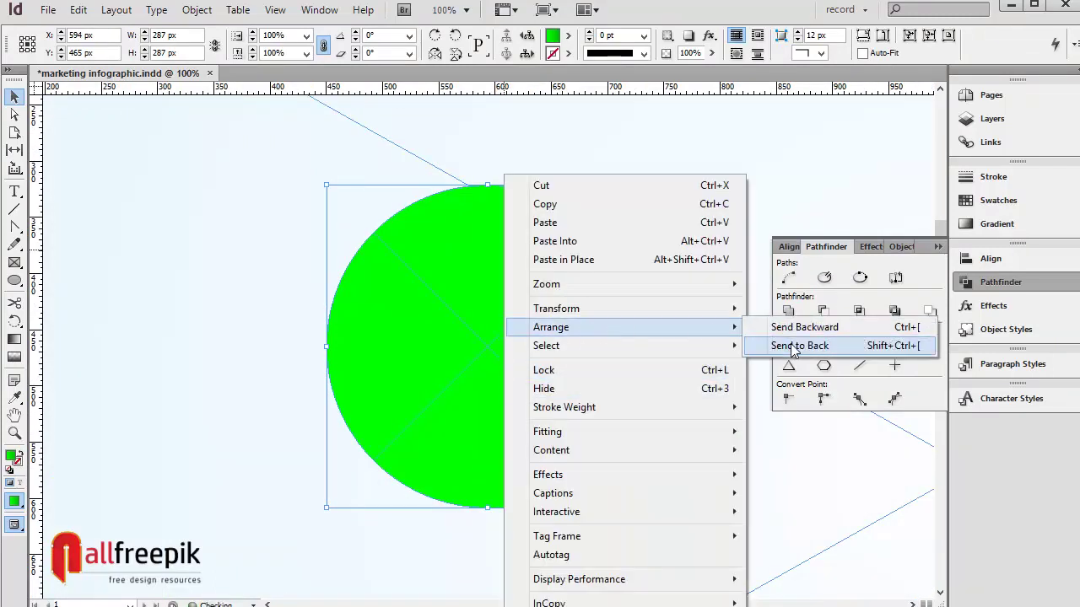
click(797, 346)
Cut the inner circle out of the teardrop to form a ring, then paste it back smaller inside.
click(721, 161)
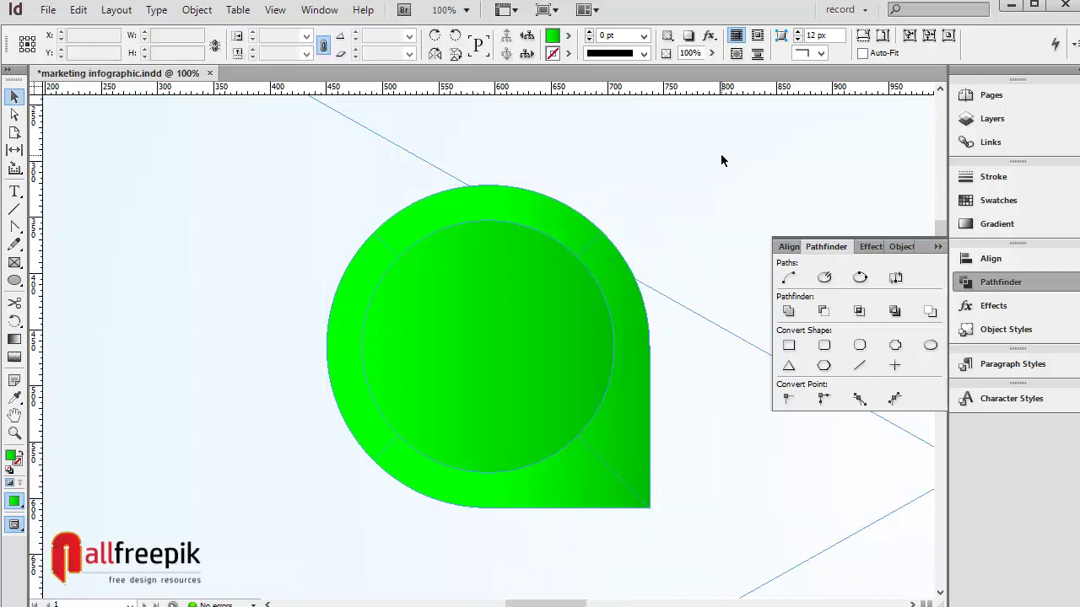
click(78, 9)
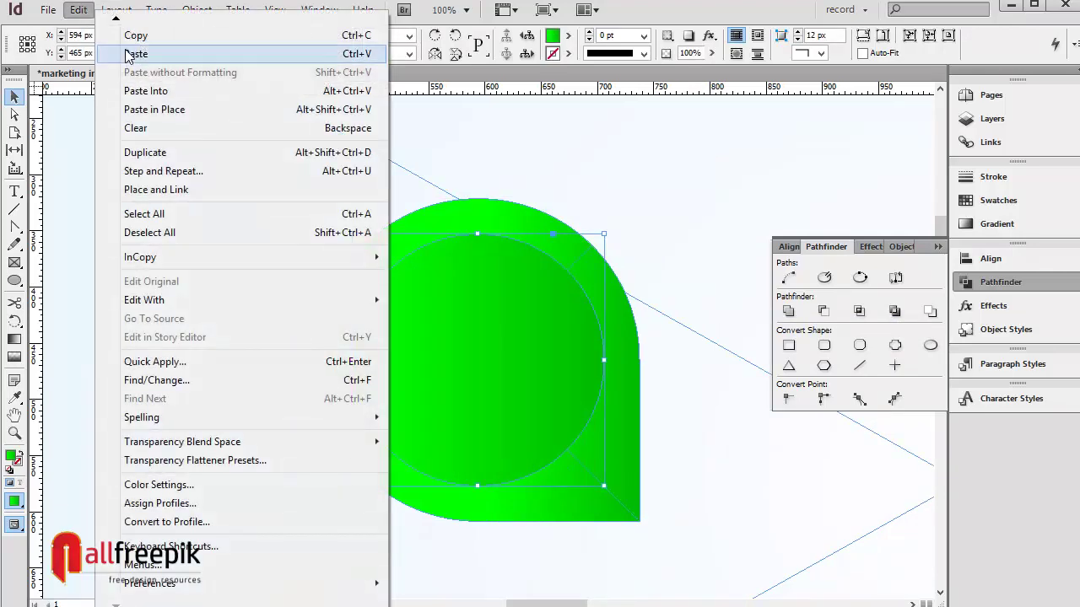
click(136, 35)
click(477, 181)
click(571, 294)
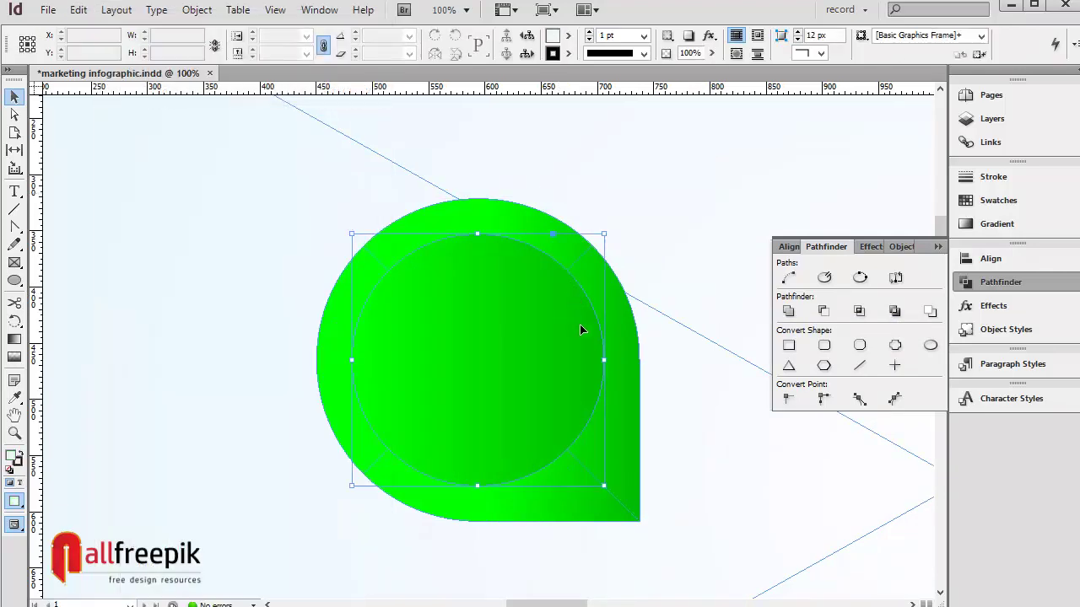
click(894, 311)
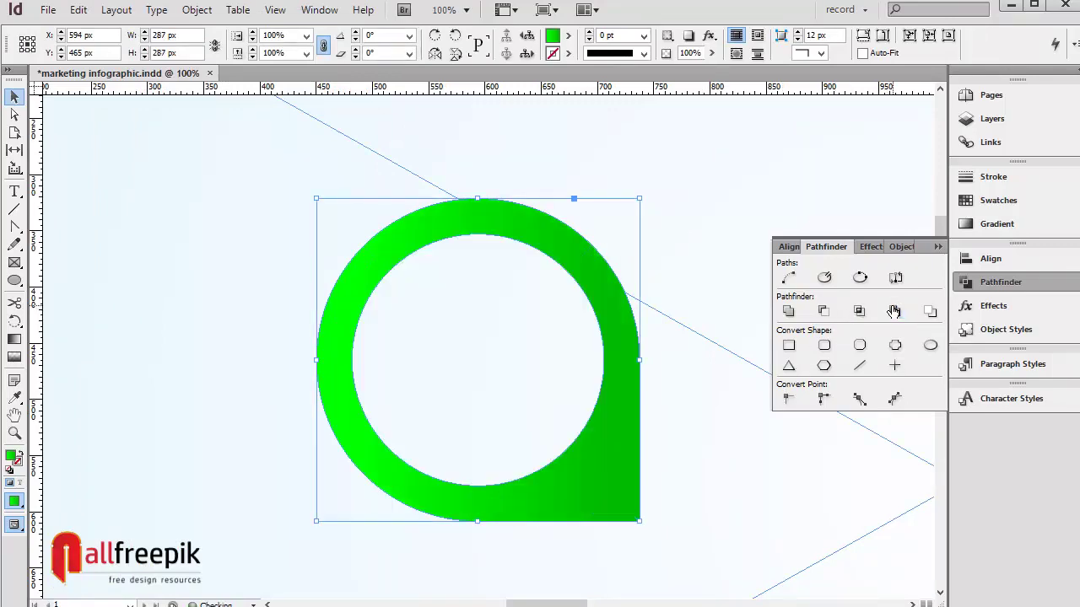
click(535, 162)
click(78, 9)
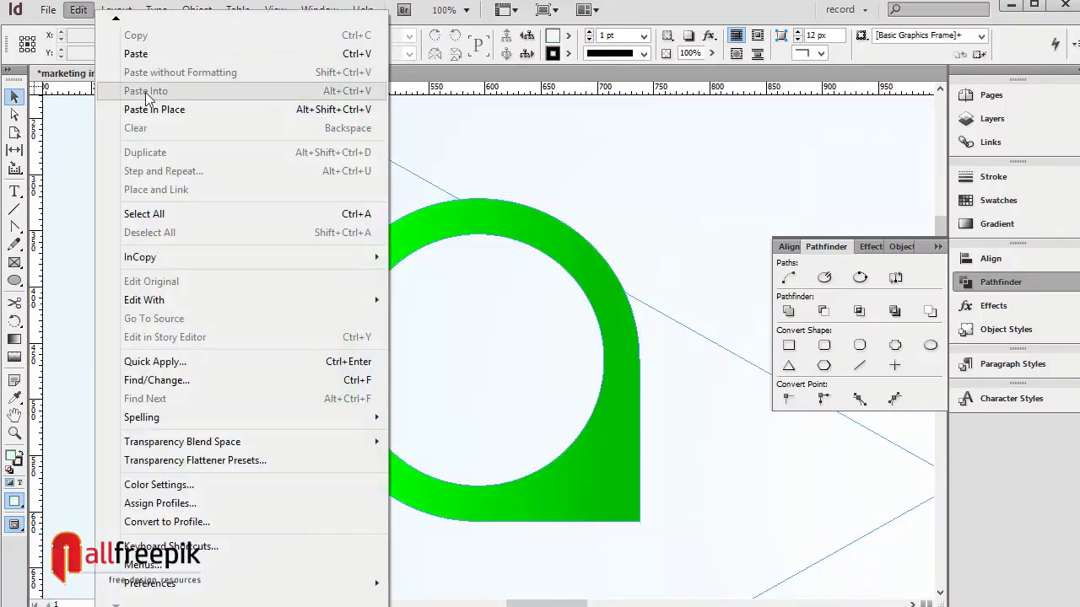
click(172, 109)
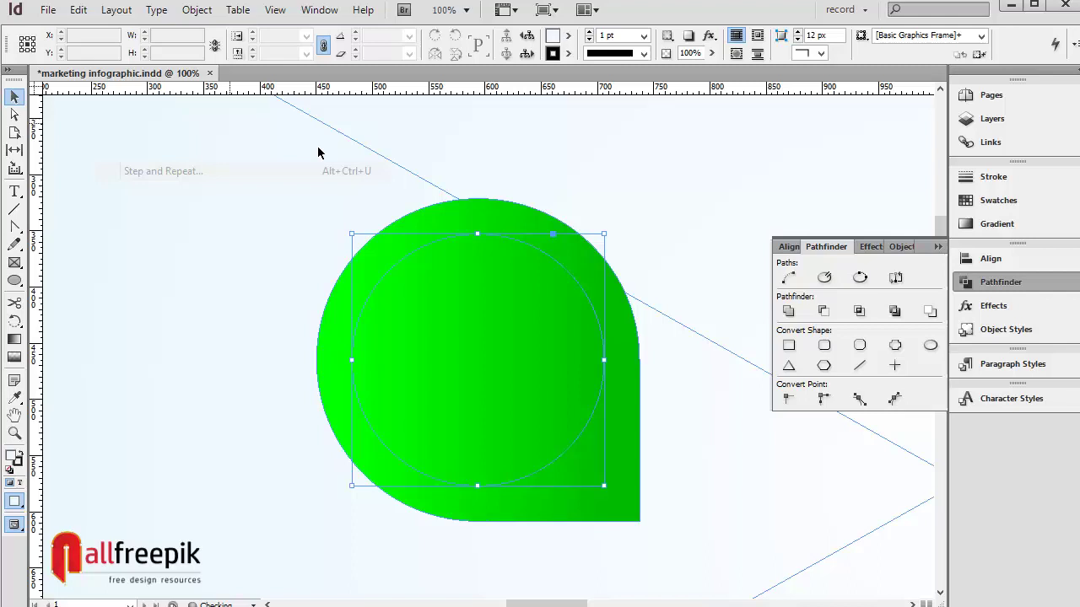
drag(605, 233, 580, 256)
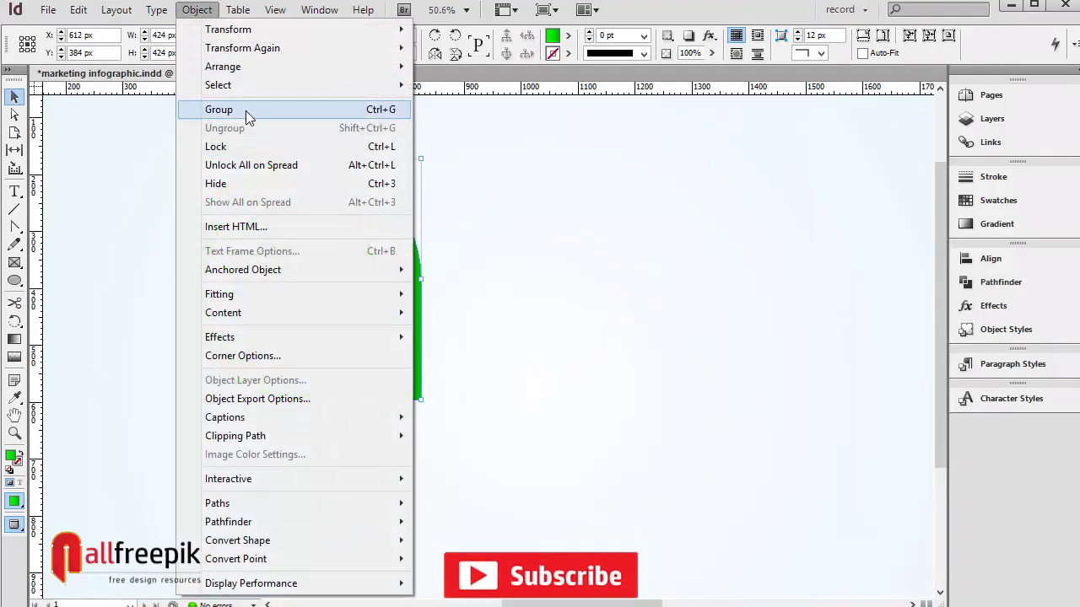
Group the ring with its inner circle and place a pasted copy just right of the original.
click(246, 110)
click(499, 198)
click(396, 314)
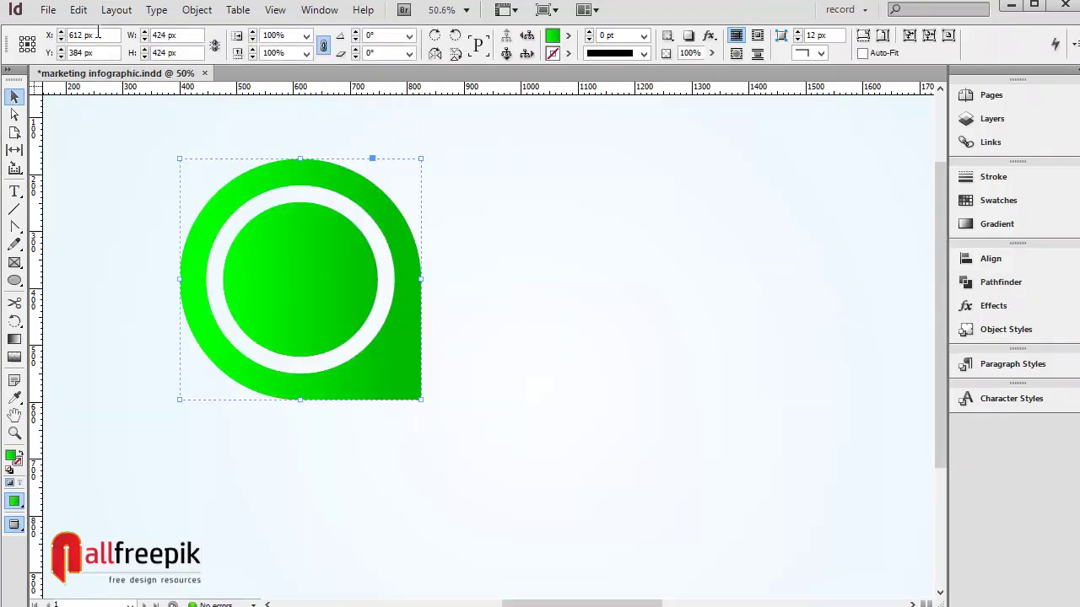
click(79, 9)
click(134, 35)
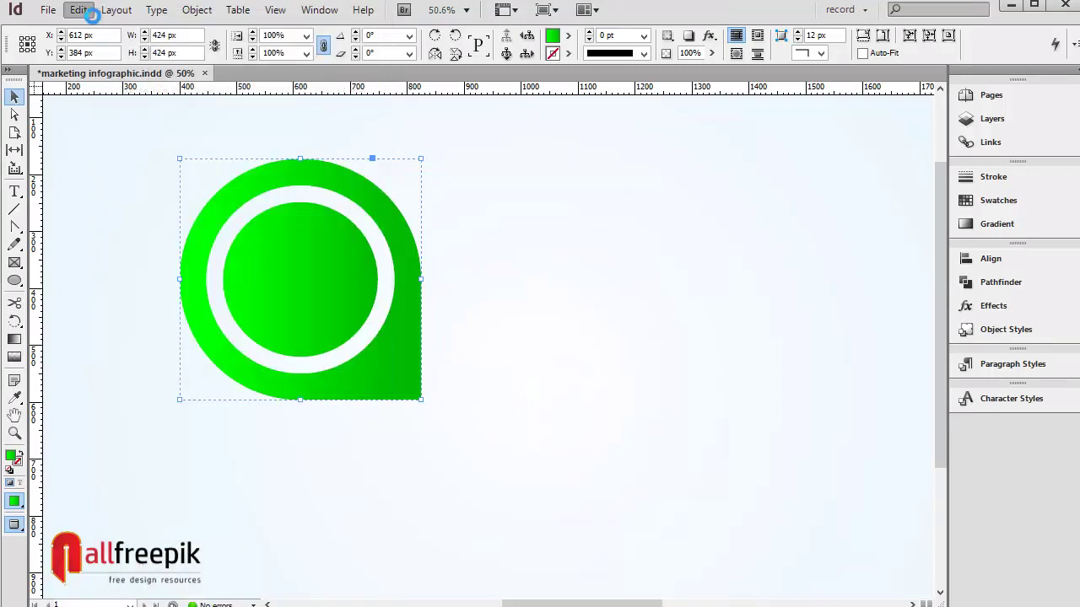
click(81, 12)
click(154, 110)
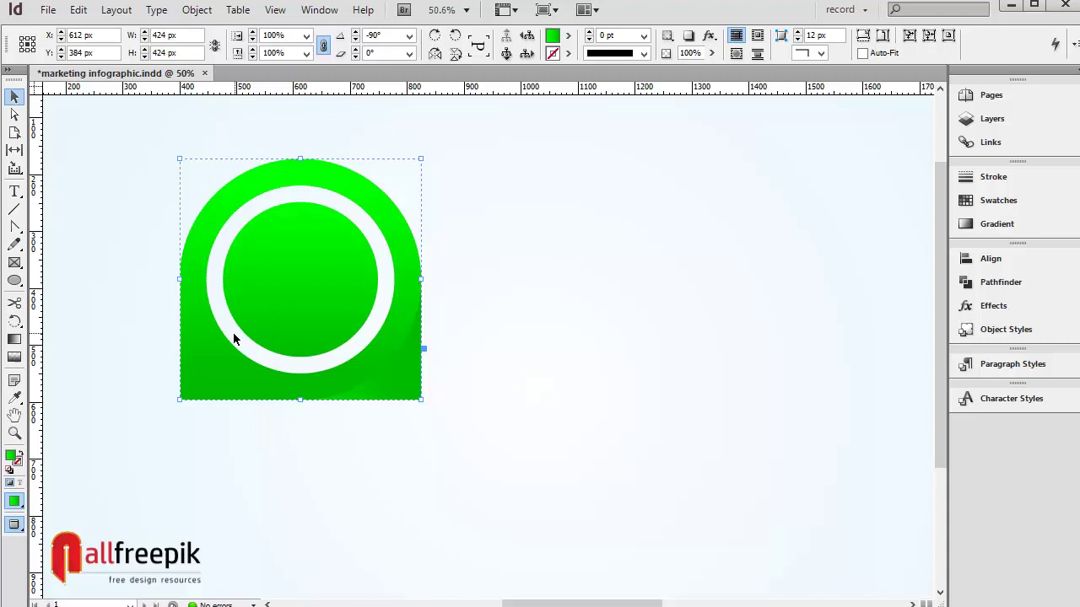
mouse_move(235, 336)
mouse_down()
mouse_move(511, 369)
mouse_move(486, 372)
mouse_up()
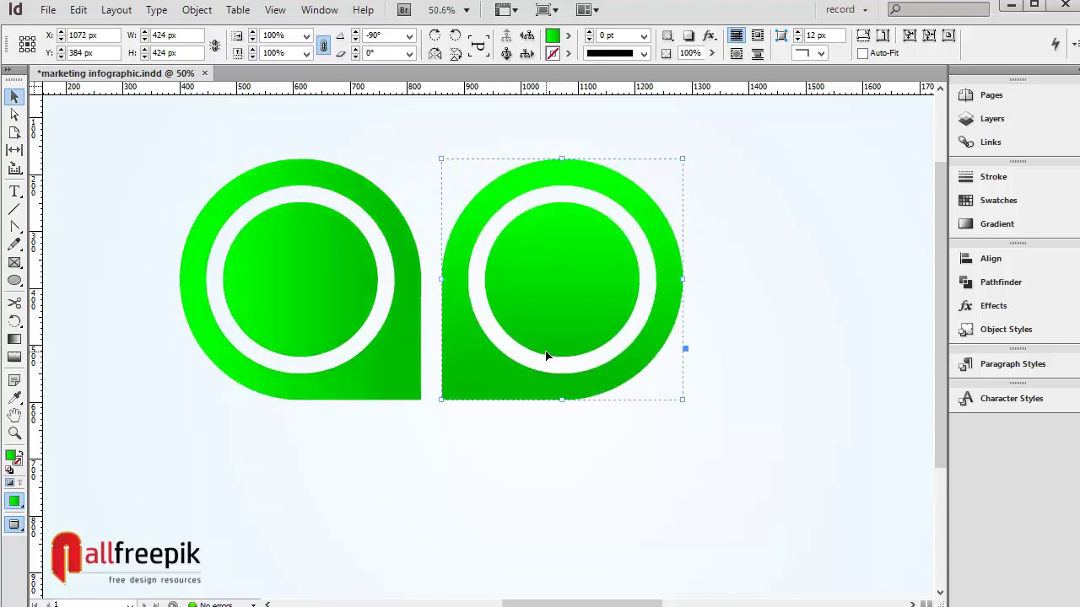
key(Left)
key(Left)
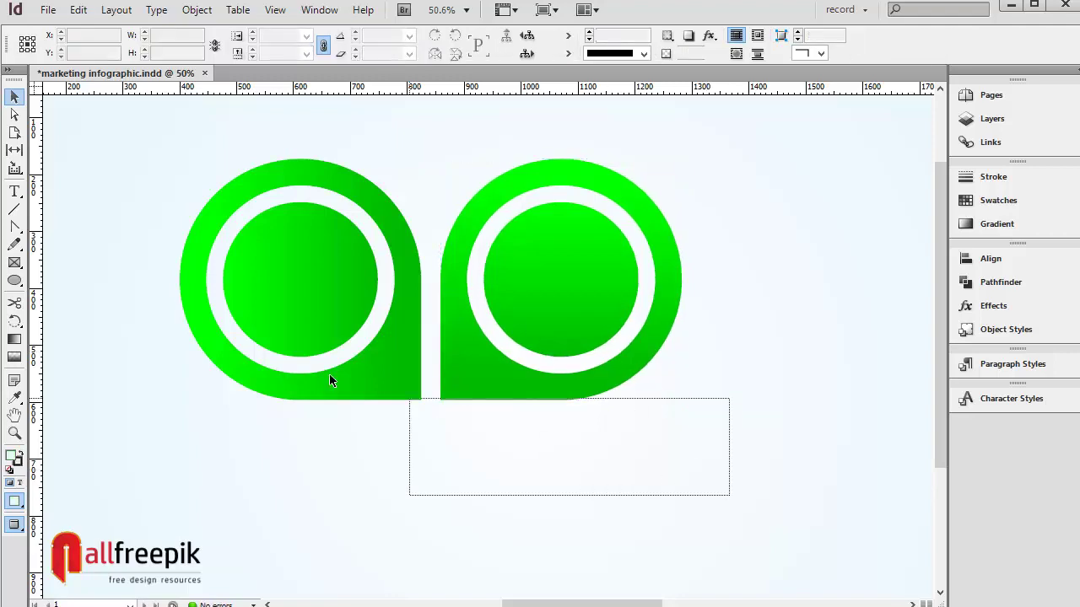
Duplicate the top pair in place, flip it vertically and move it below the originals.
drag(706, 474, 329, 374)
click(79, 10)
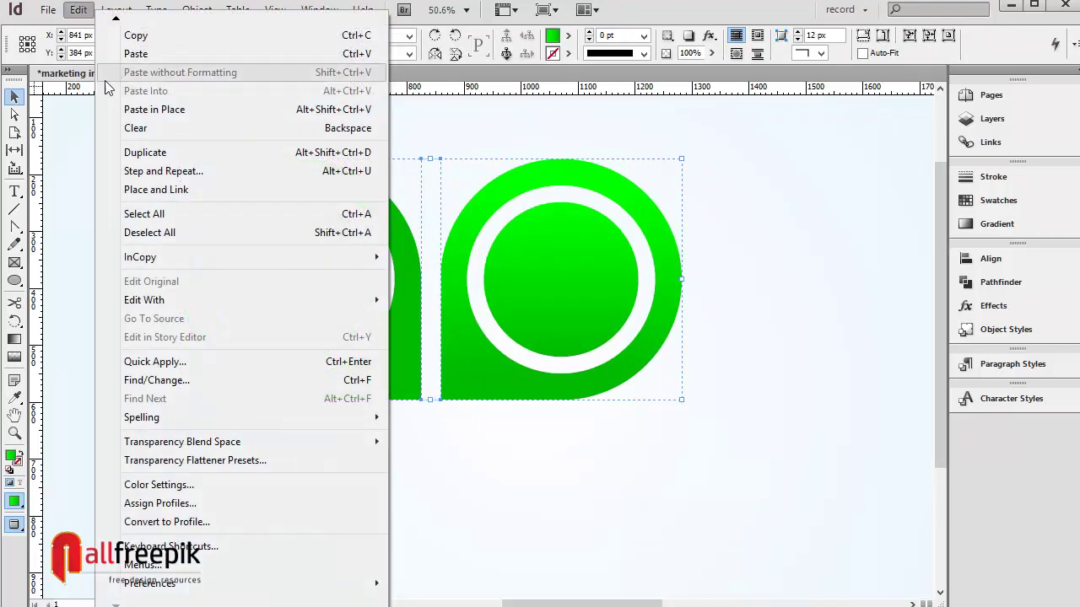
click(126, 36)
click(84, 12)
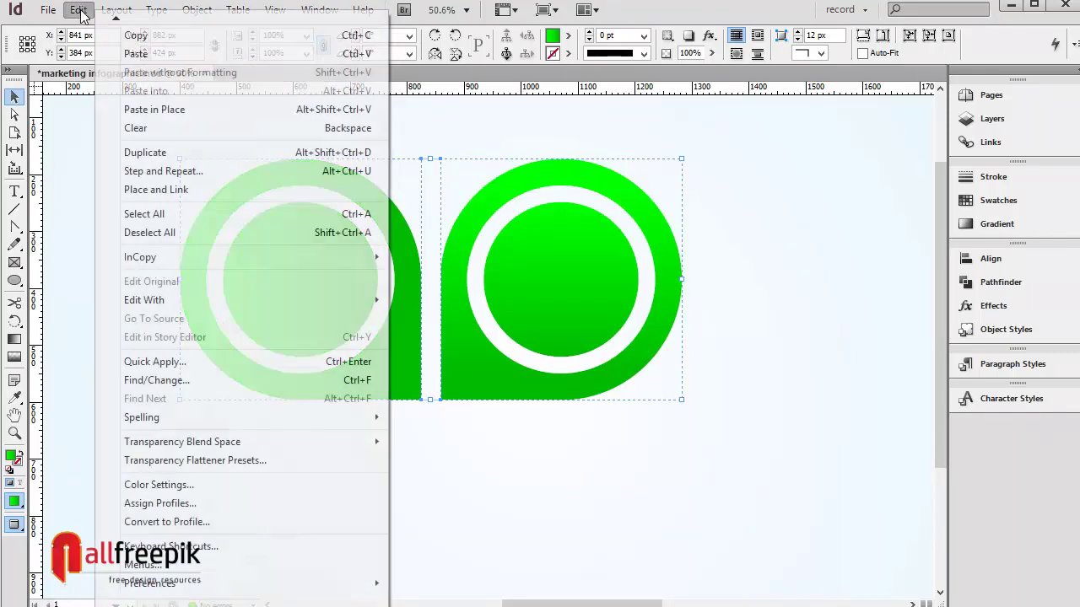
click(185, 112)
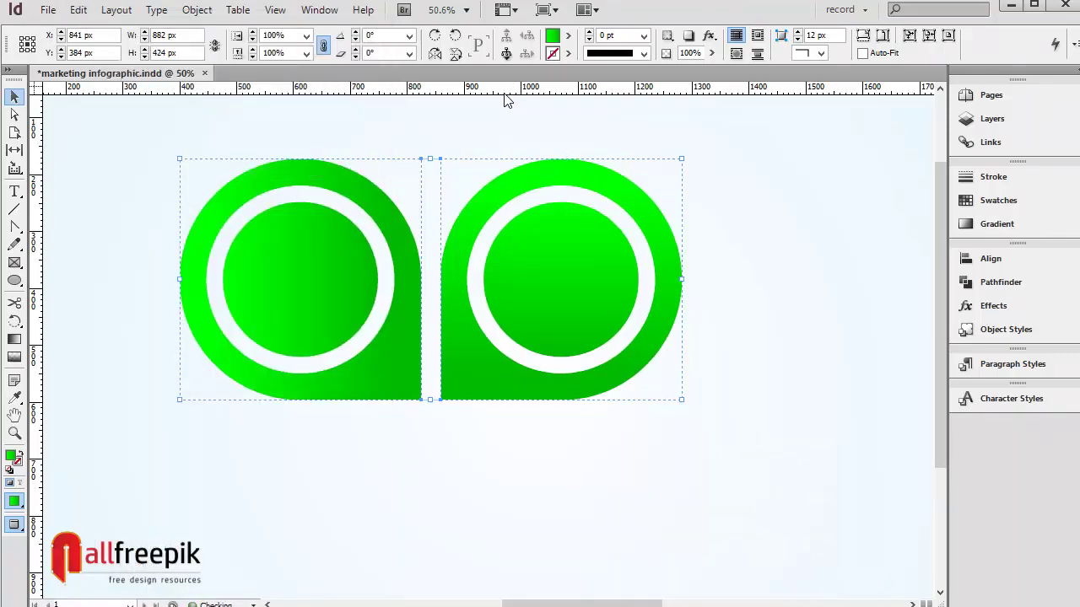
click(455, 56)
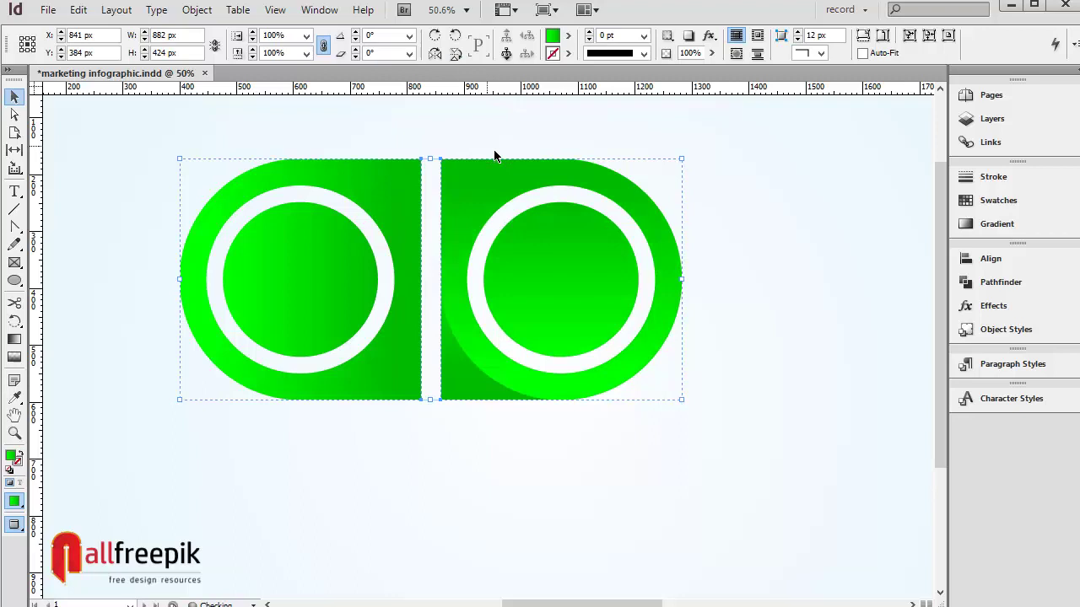
drag(492, 169, 496, 427)
View the four-petal cluster at 50% zoom and select the two top petals.
click(777, 376)
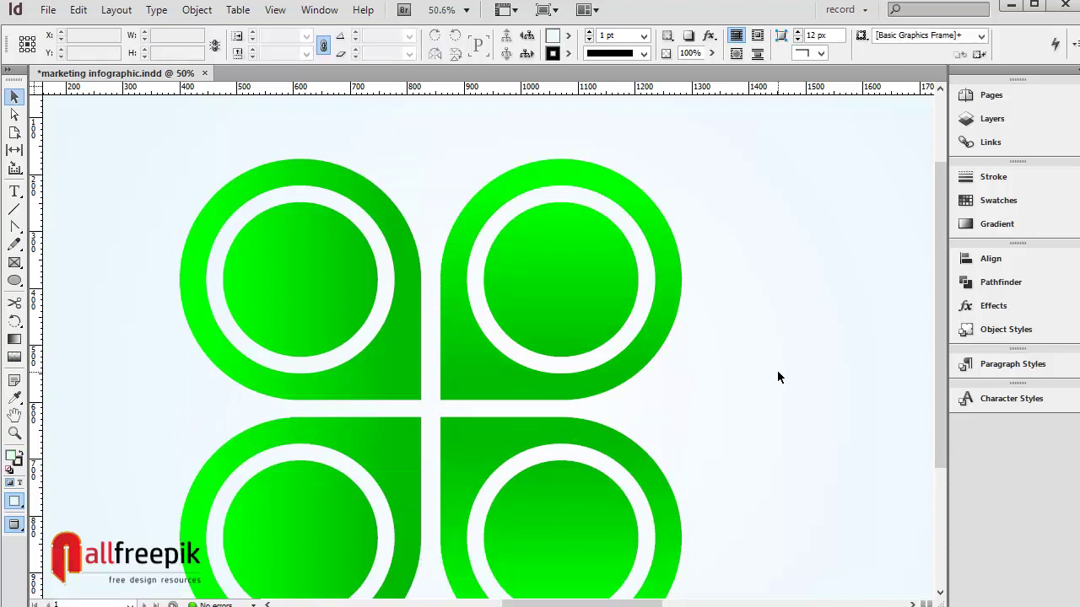
key(ctrl+minus)
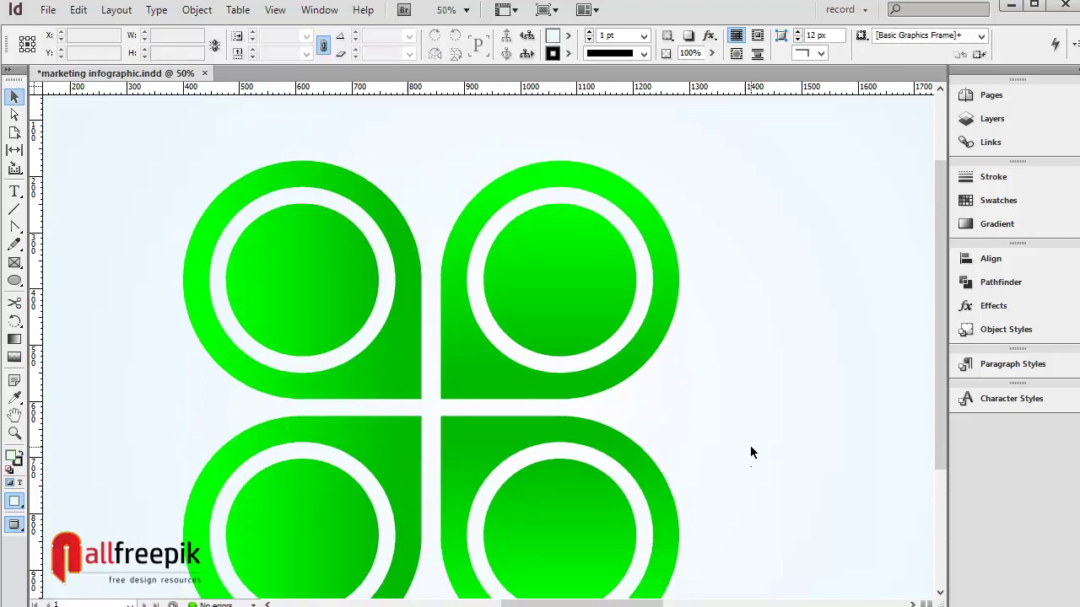
drag(750, 452, 747, 448)
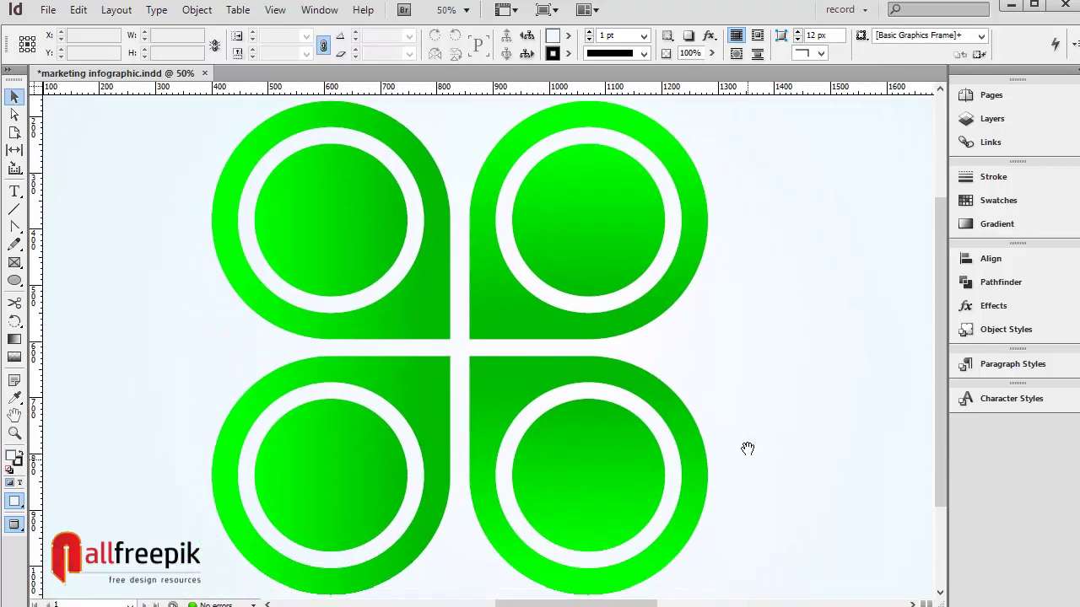
click(595, 238)
shift+click(373, 246)
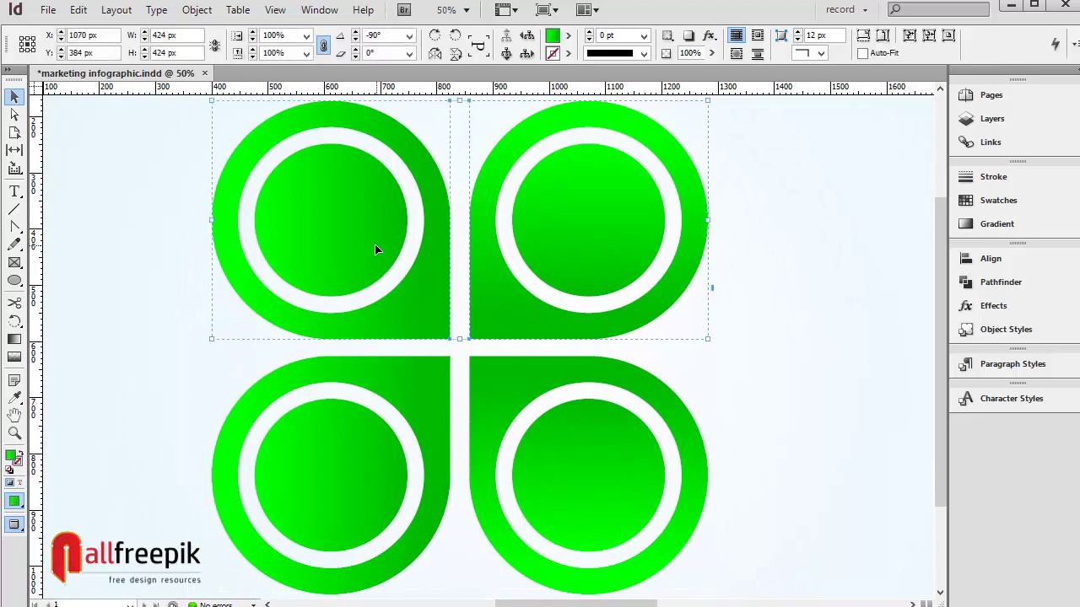
Apply a drop shadow to all four petals: 30% opacity, 5 px X and Y offsets, 3 px size.
shift+click(529, 392)
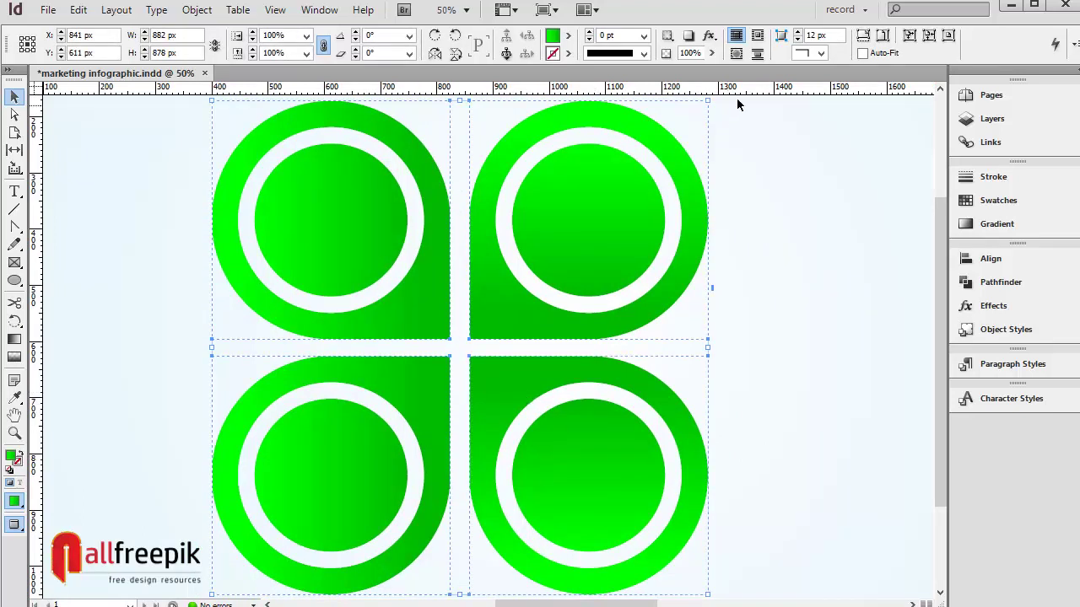
click(688, 38)
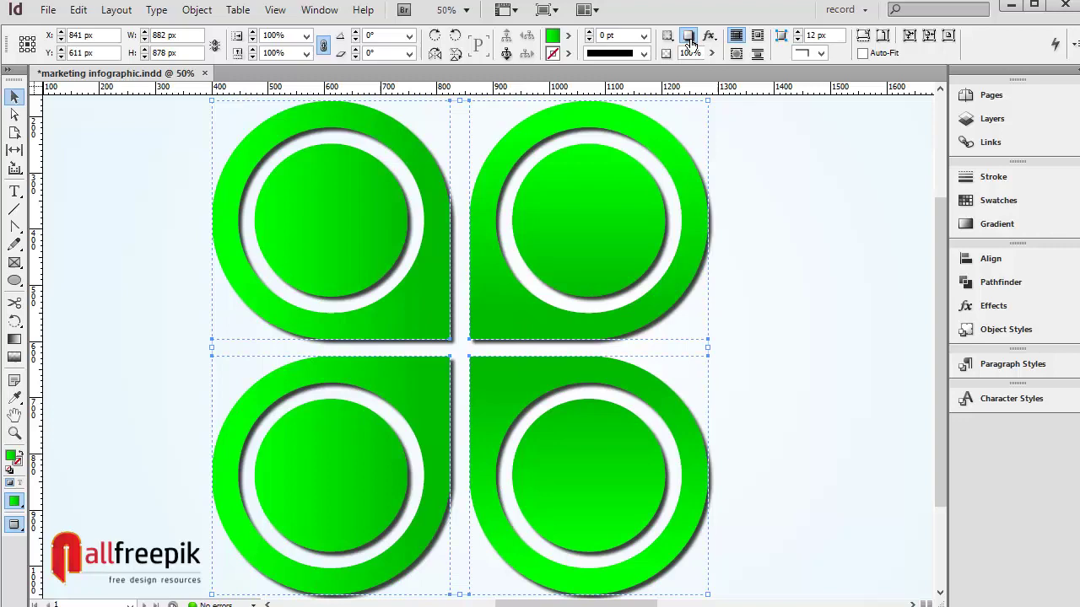
click(710, 38)
click(775, 66)
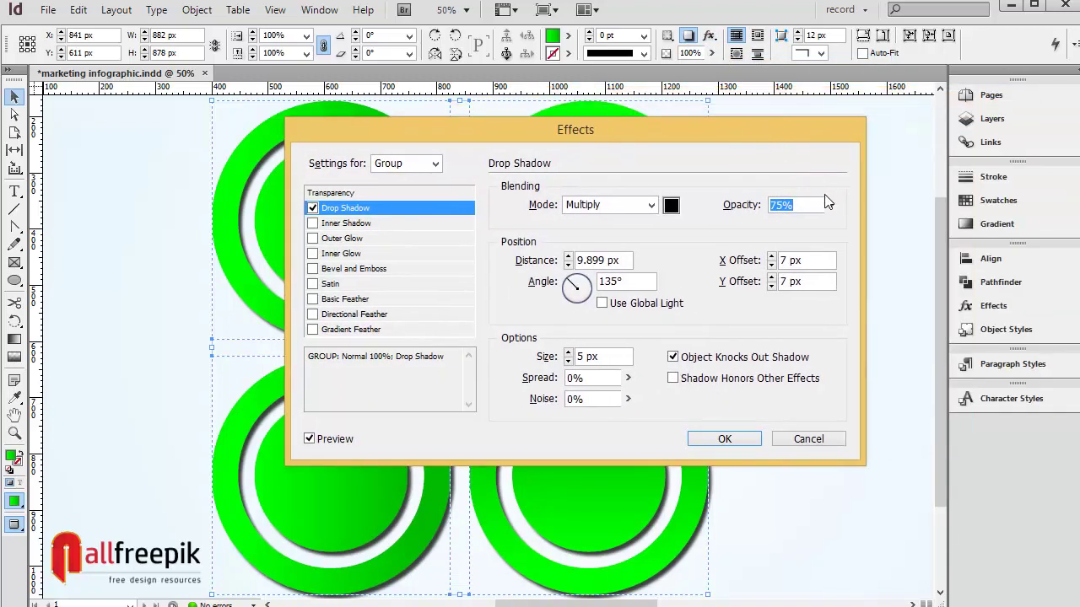
key(Tab)
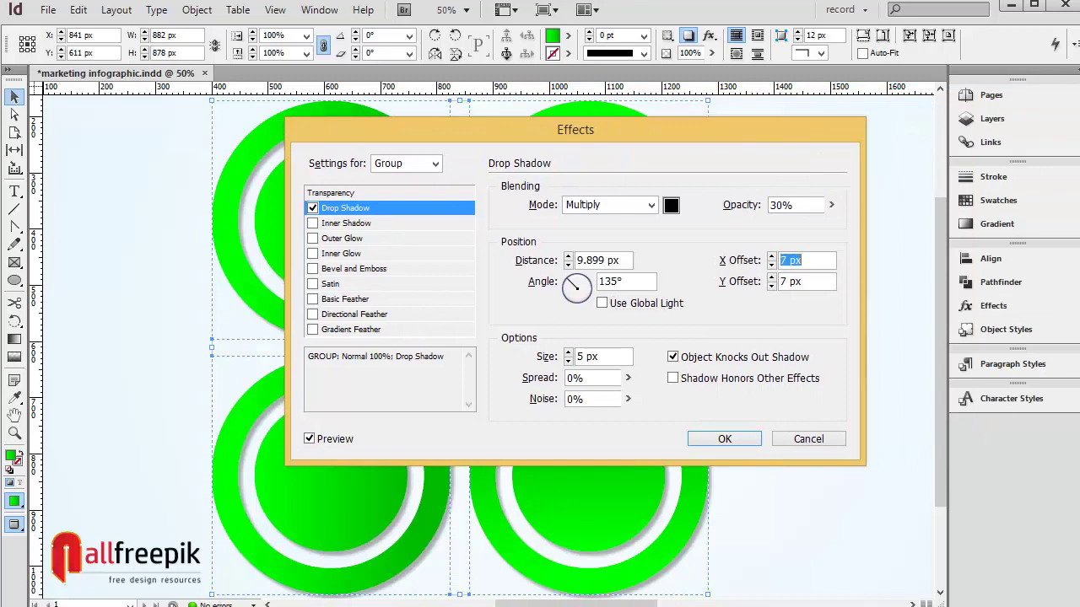
text(5)
key(Tab)
text(5)
key(Tab)
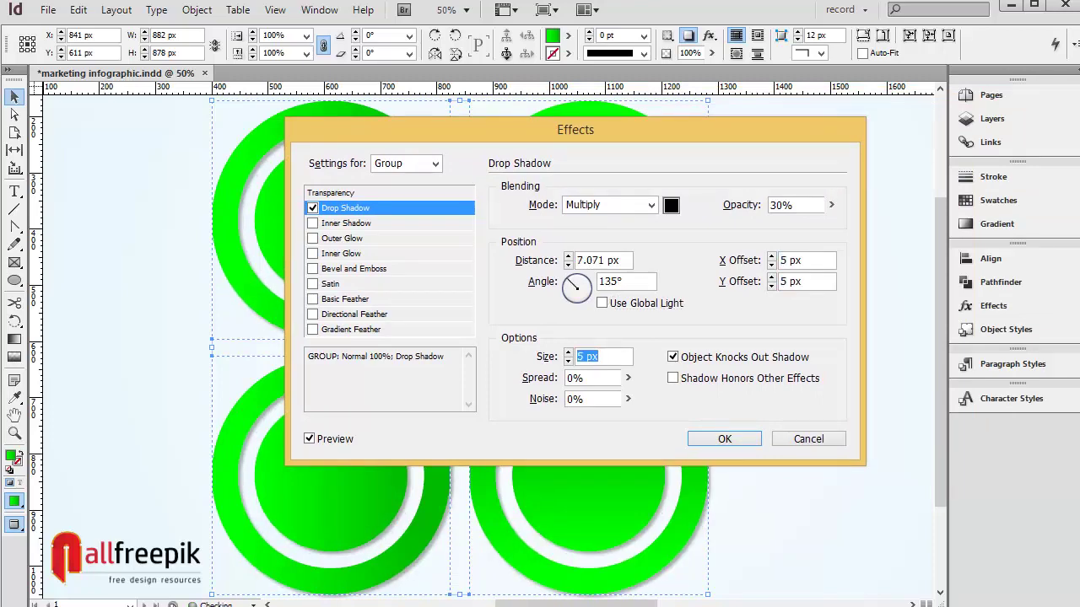
text(3)
key(Tab)
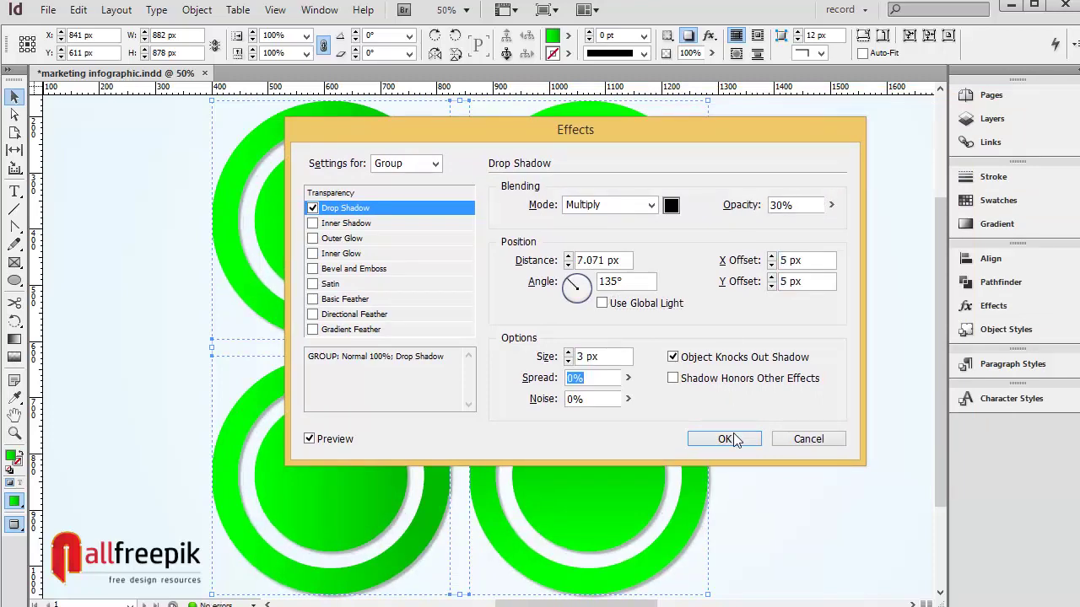
click(733, 438)
click(790, 354)
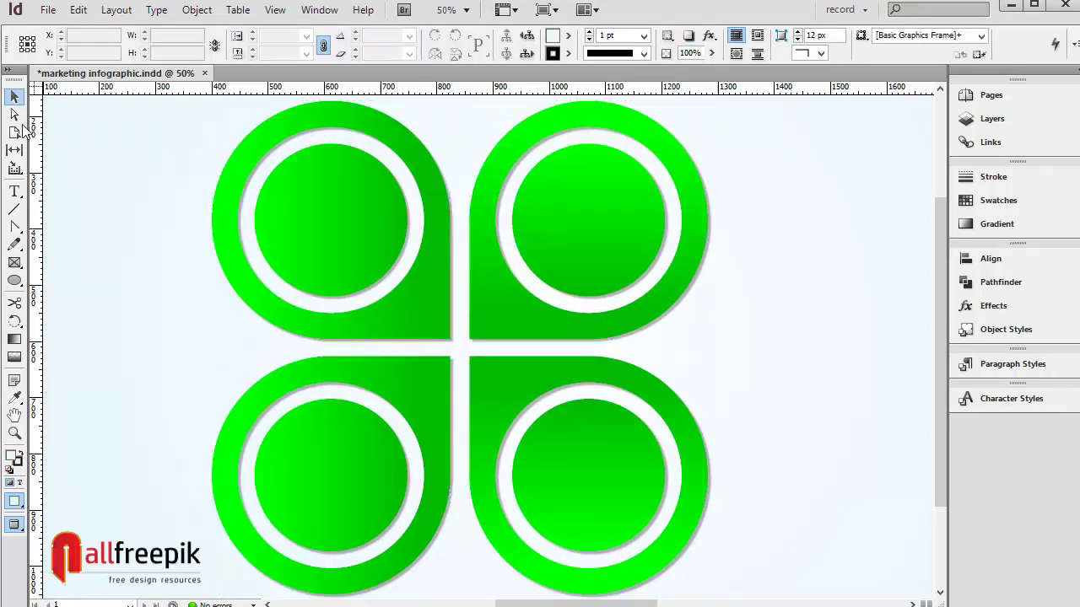
Fill the top-right inner circle and teardrop with the red gradient.
click(597, 230)
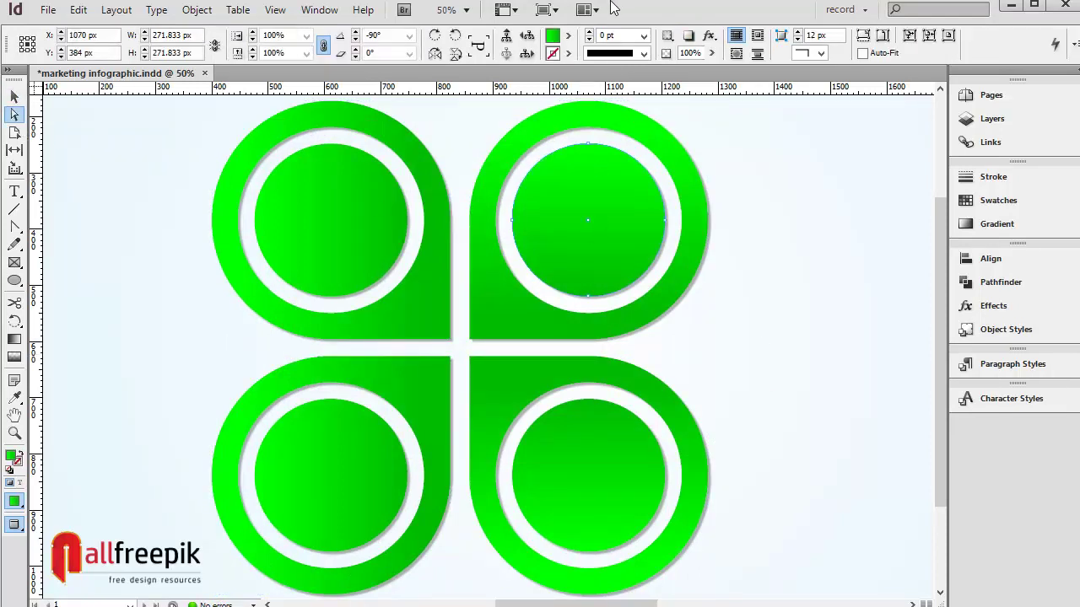
click(570, 36)
click(632, 122)
click(512, 309)
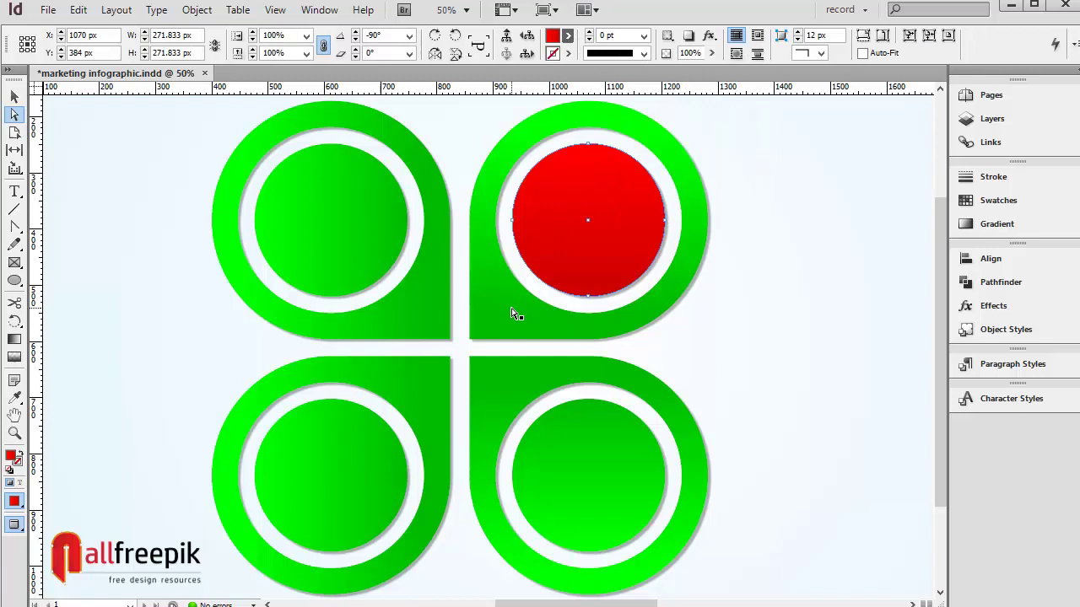
click(569, 38)
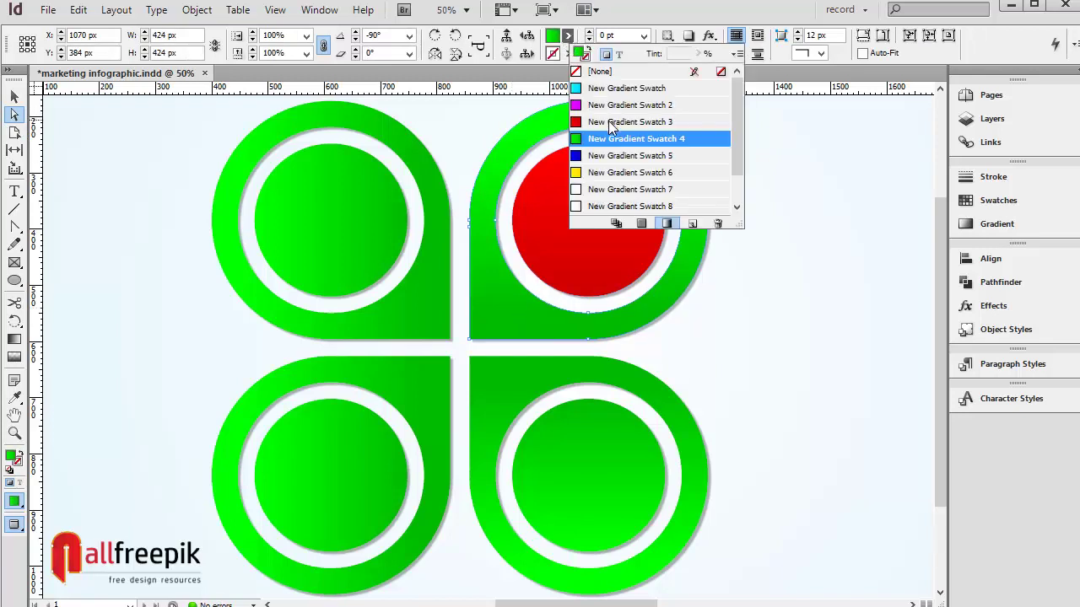
click(609, 123)
Fill the bottom-right petal and its inner circle with the cyan New Gradient Swatch.
click(506, 413)
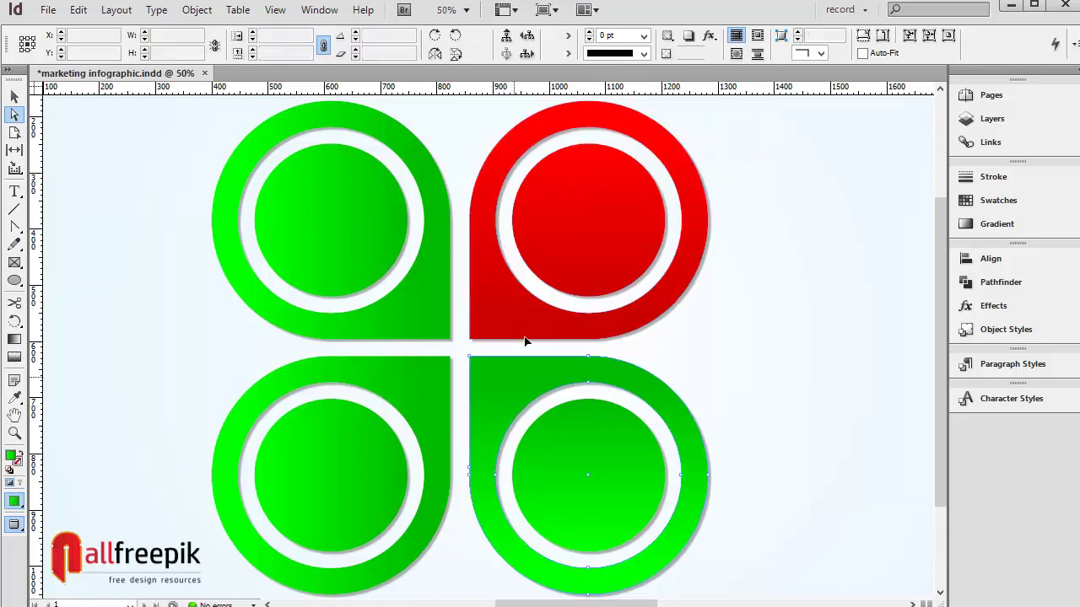
click(568, 38)
click(594, 91)
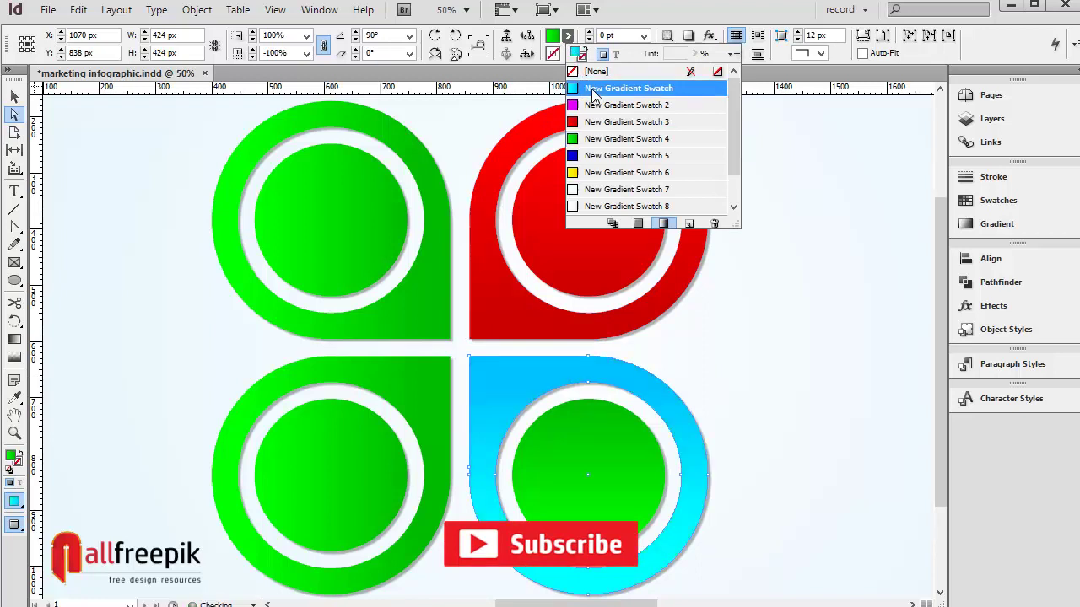
click(616, 439)
click(568, 35)
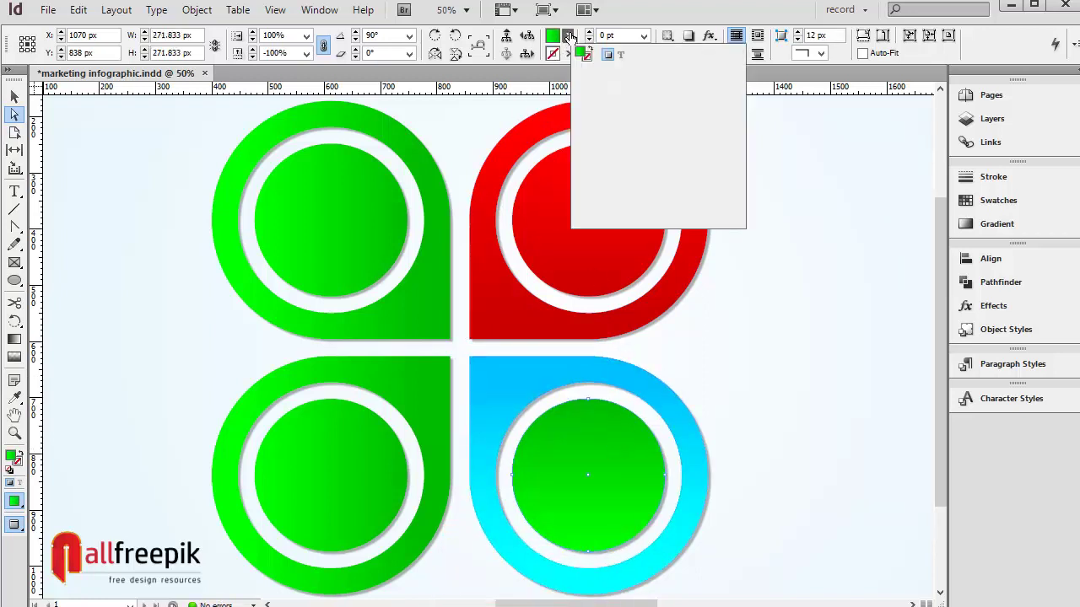
click(607, 89)
Fill the bottom-left petal and its inner circle with the magenta New Gradient Swatch 2.
click(433, 397)
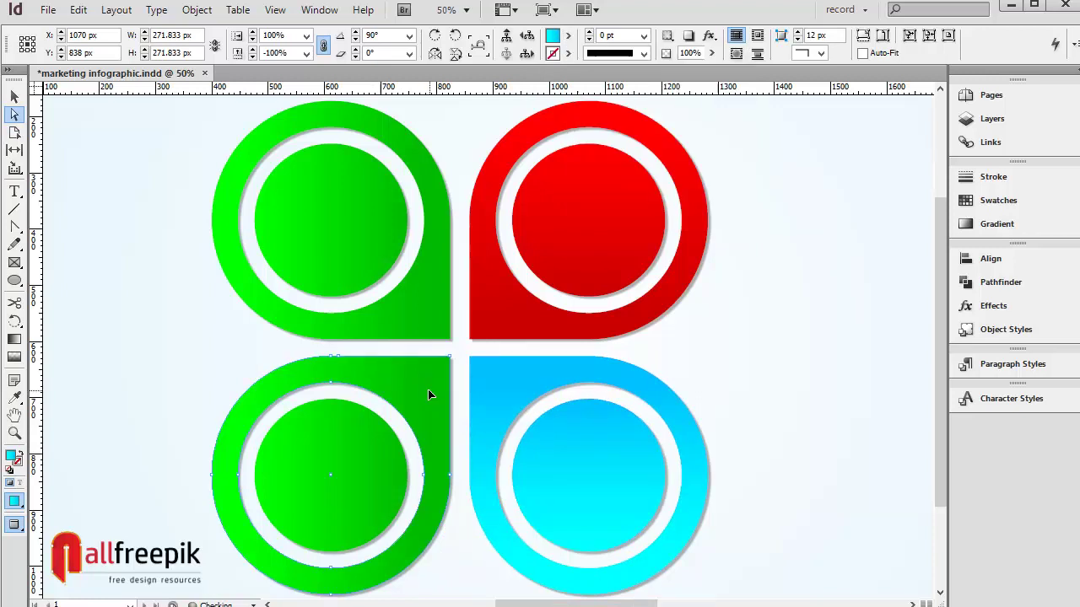
click(568, 38)
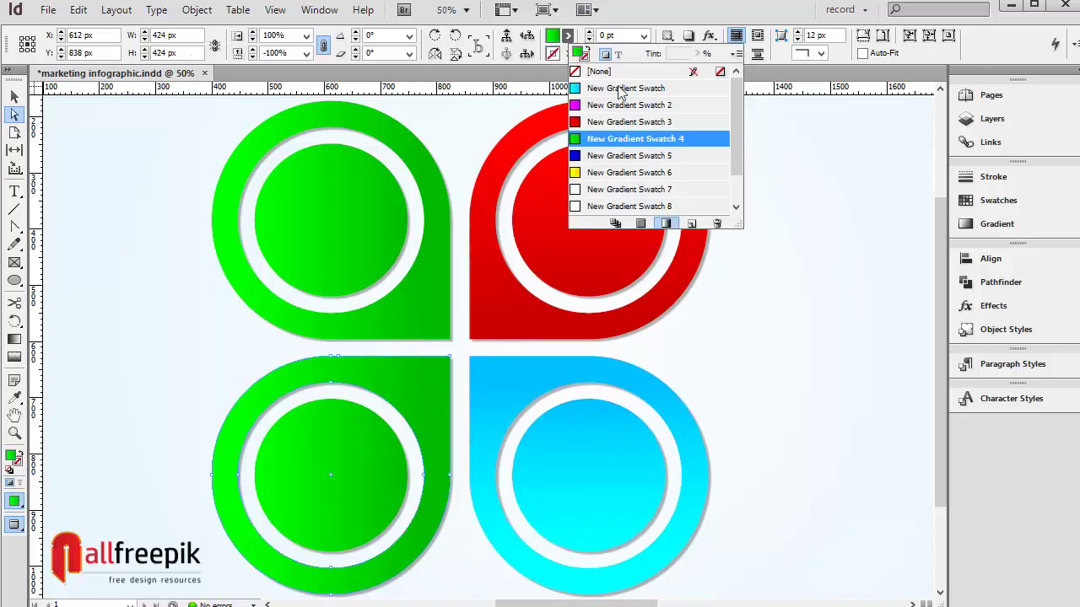
click(614, 106)
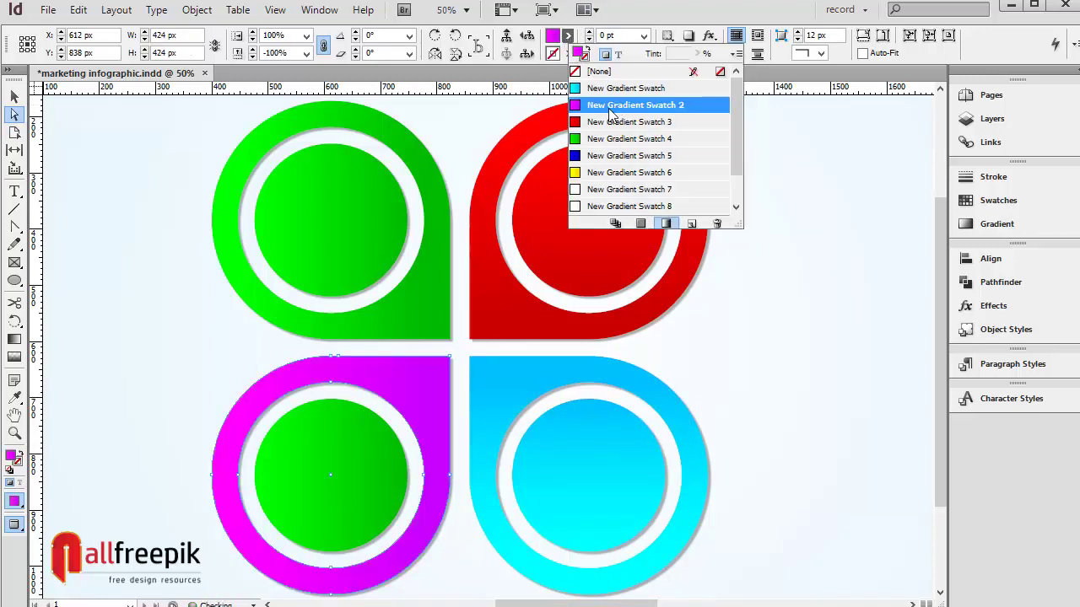
click(695, 329)
click(378, 468)
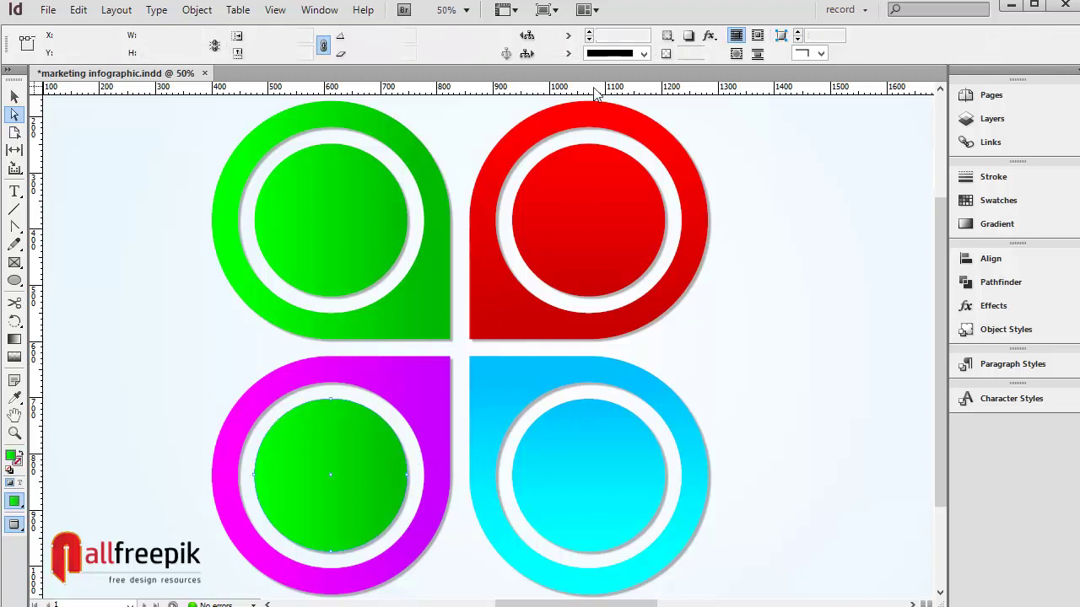
click(572, 39)
click(638, 105)
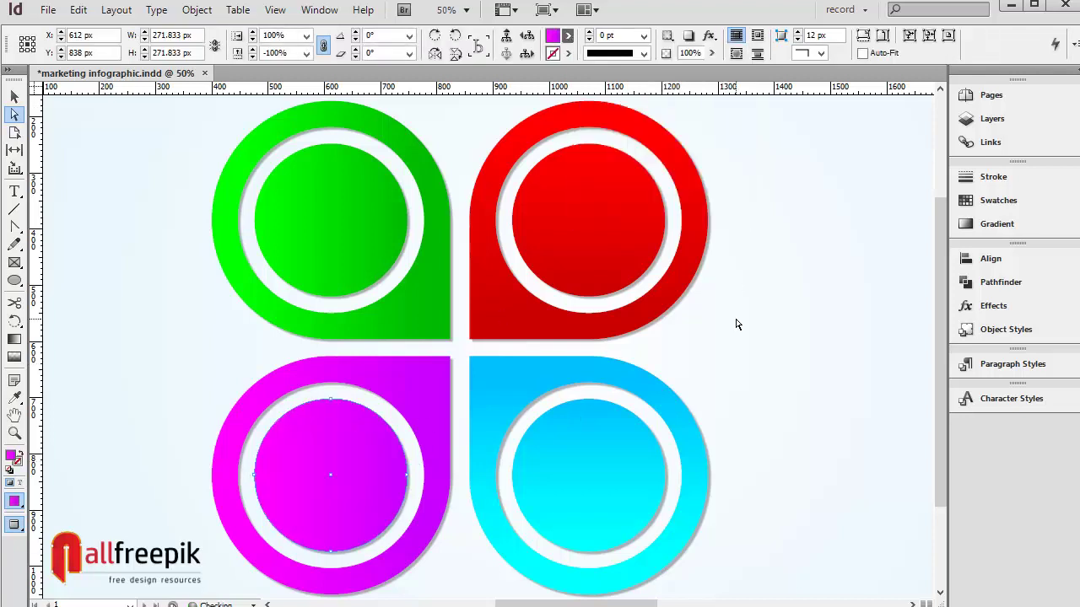
click(753, 326)
Zoom out and drag the grouped four-petal cluster to the centre of the page.
key(ctrl+minus)
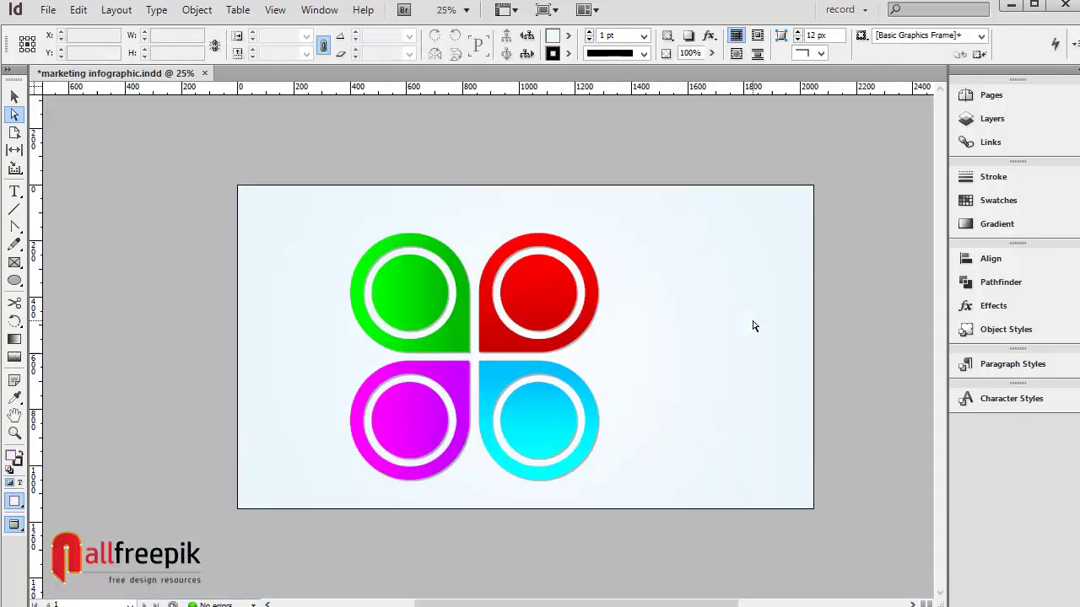
key(v)
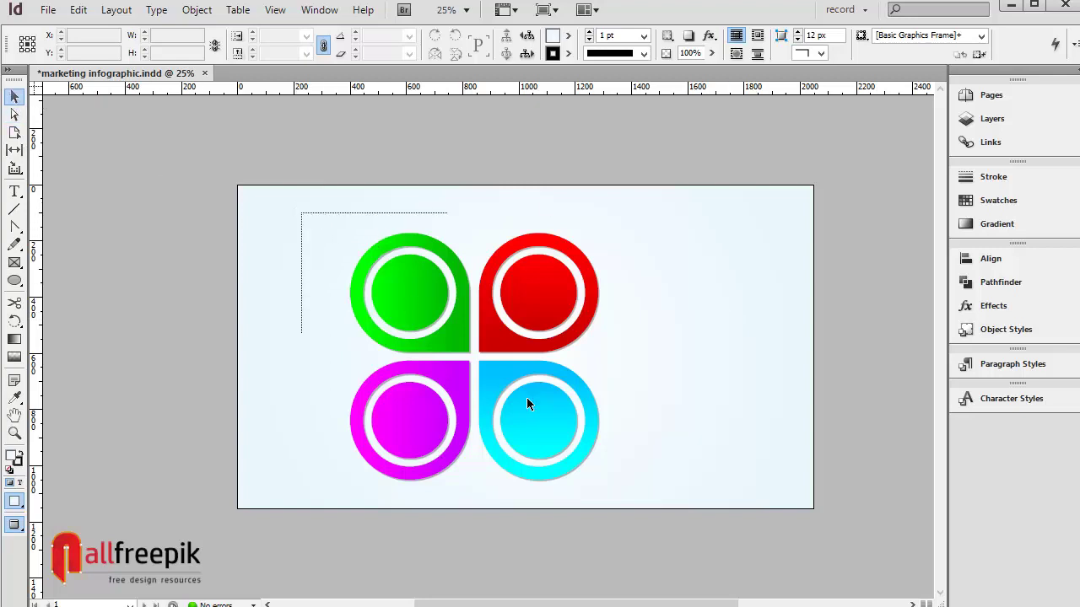
click(527, 403)
drag(515, 346, 567, 336)
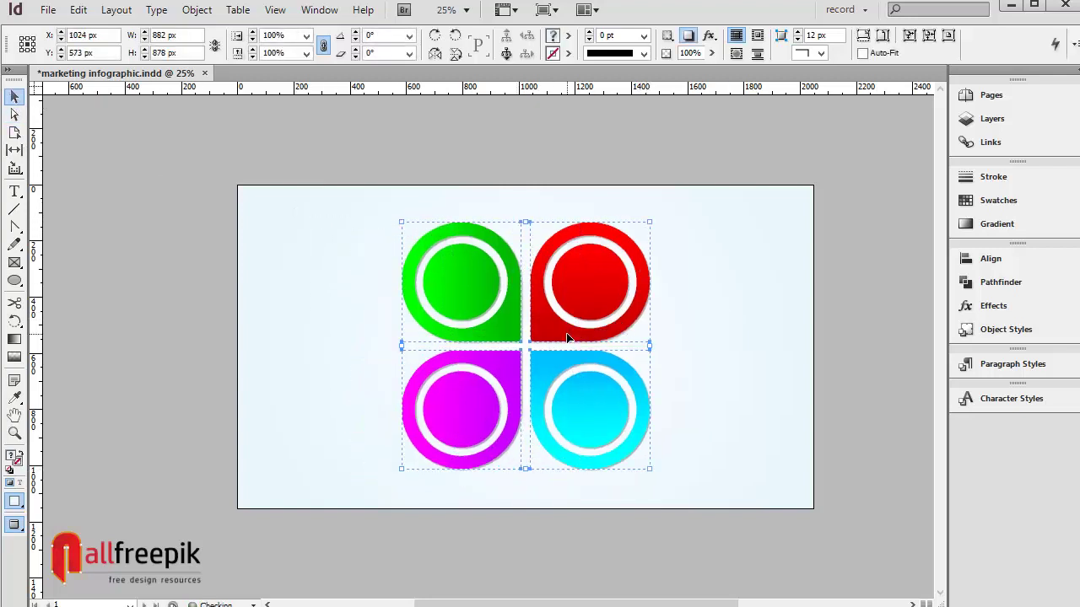
click(748, 365)
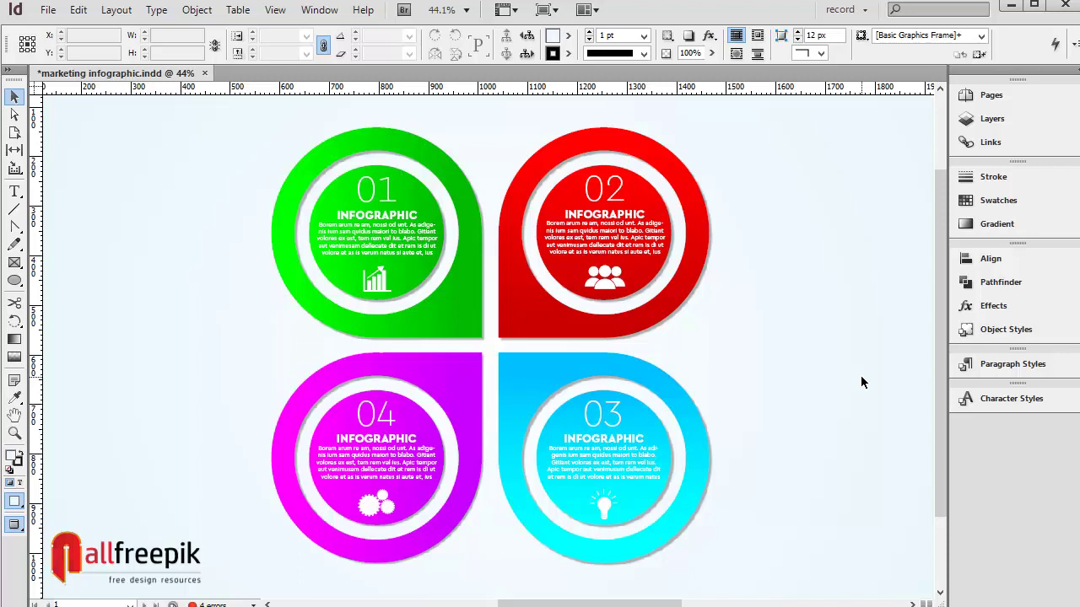
Give petal 02's red inner circle a 5 pt RGB Red stroke.
click(16, 115)
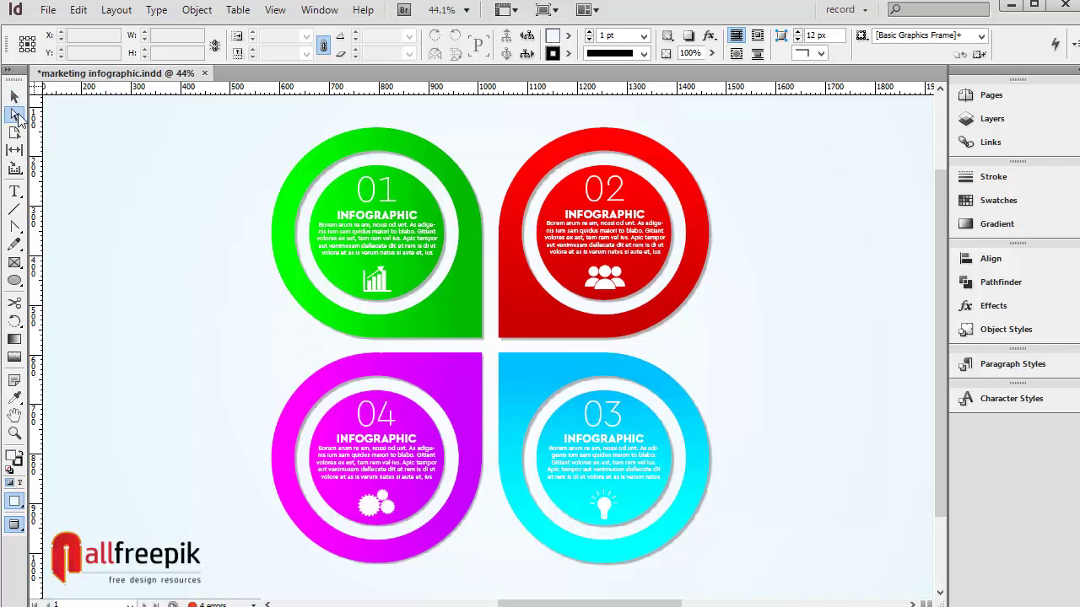
click(407, 185)
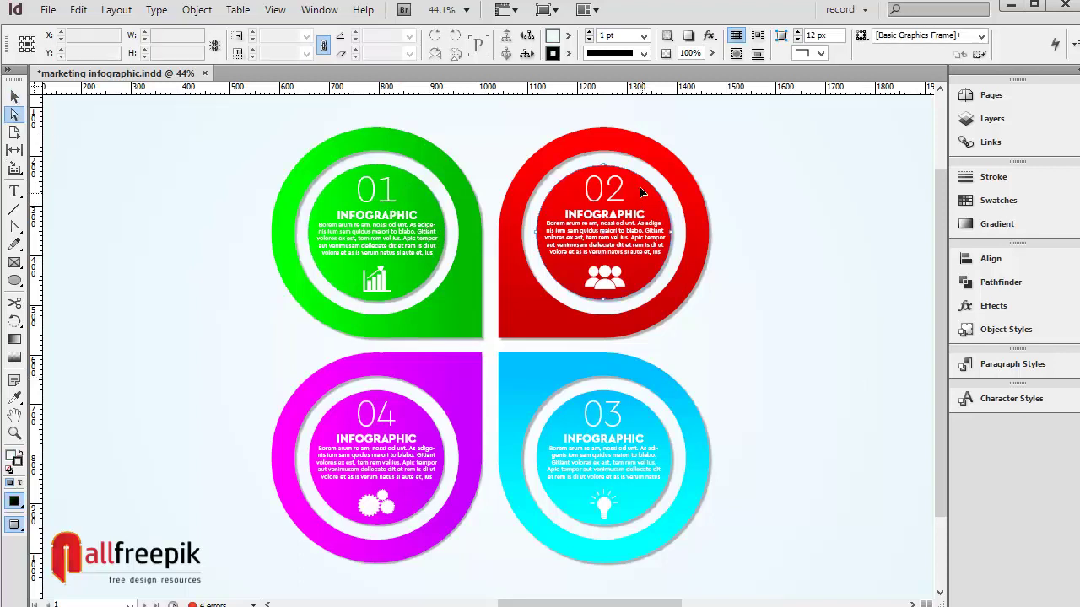
click(641, 192)
click(568, 53)
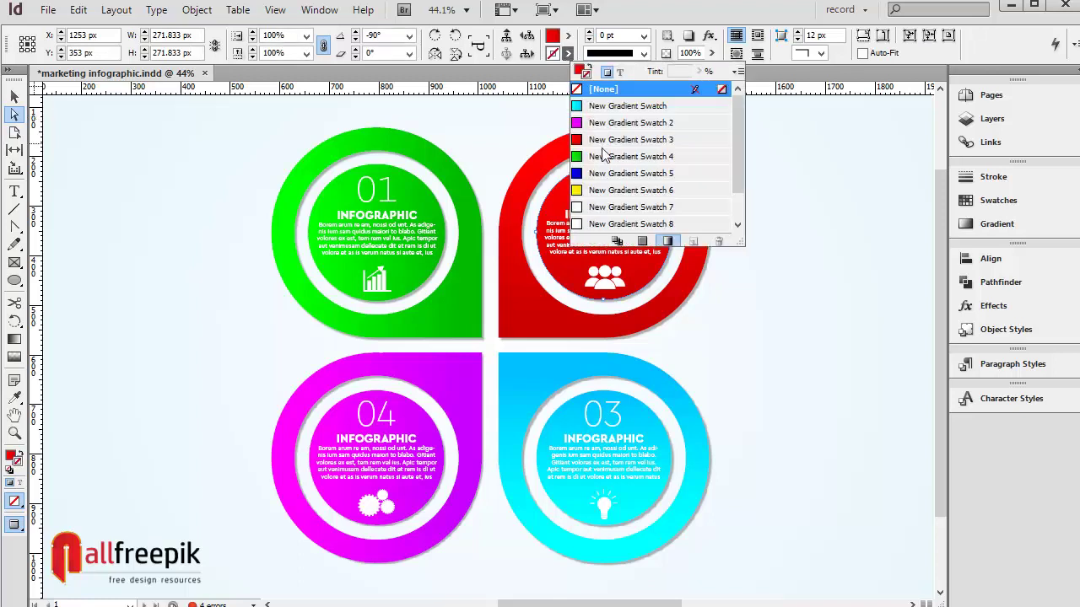
click(641, 243)
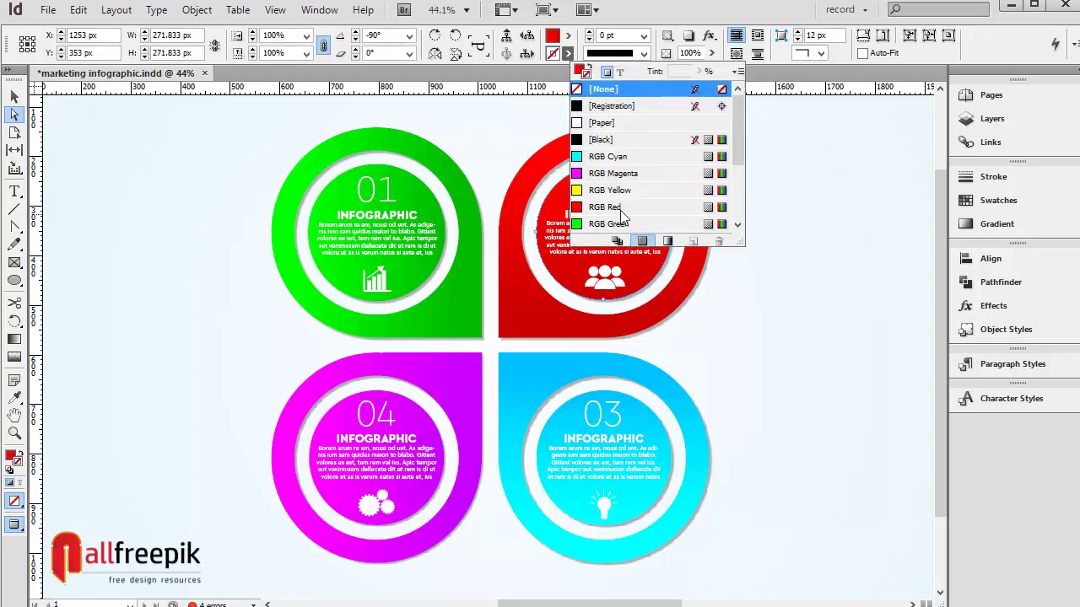
click(620, 208)
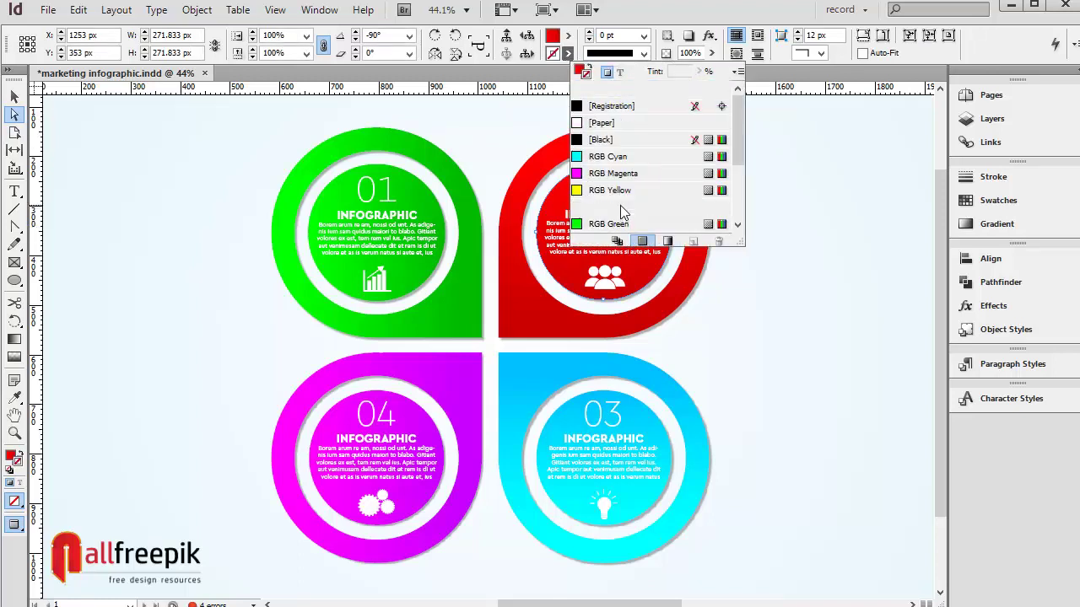
click(644, 36)
click(620, 138)
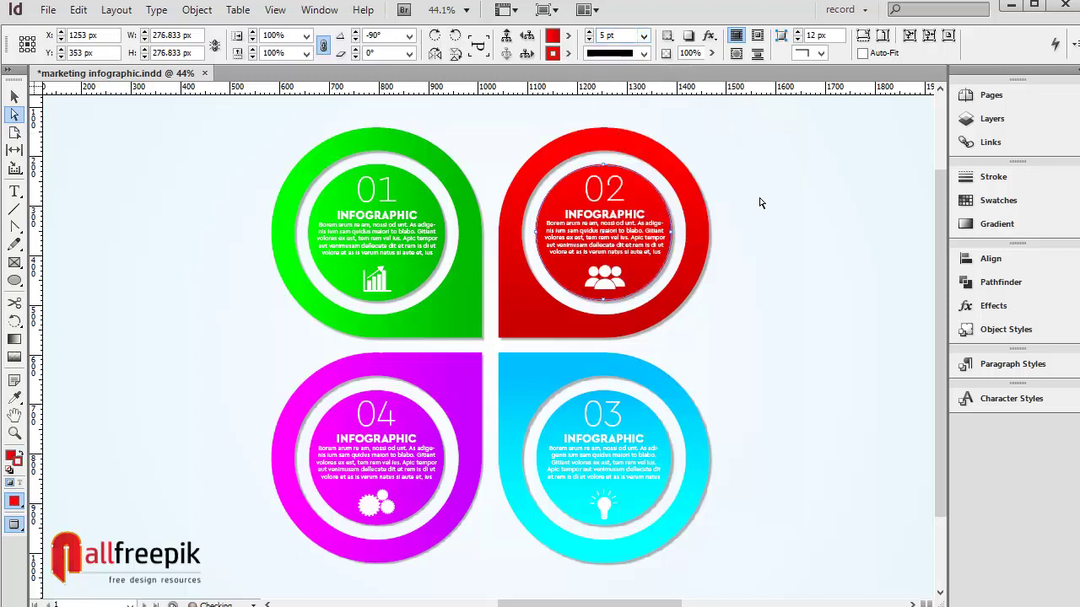
click(762, 207)
Give petal 01's inner circle a green stroke.
click(435, 206)
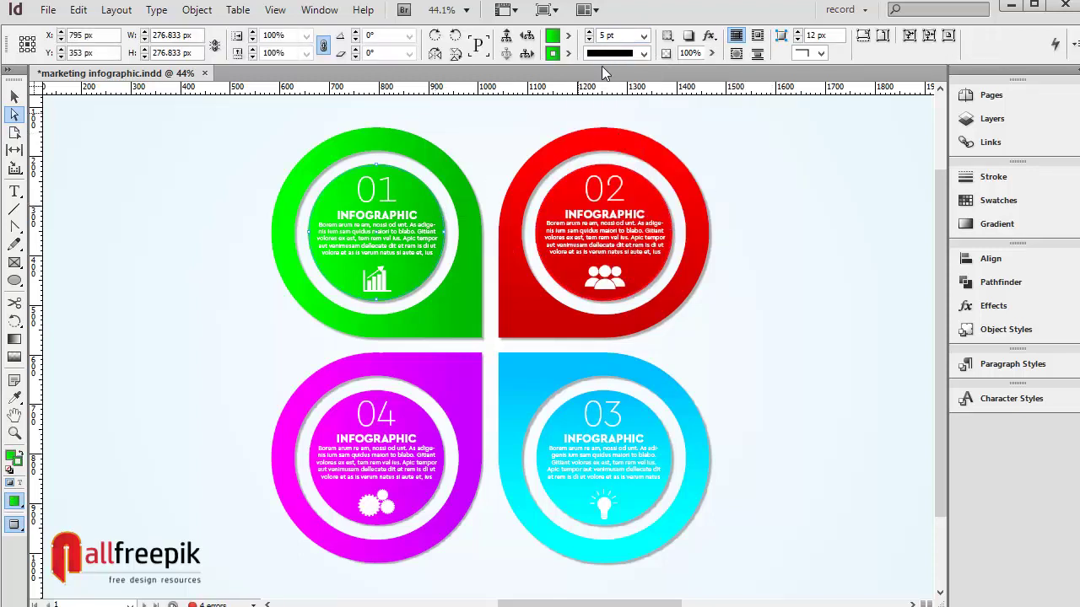
click(568, 54)
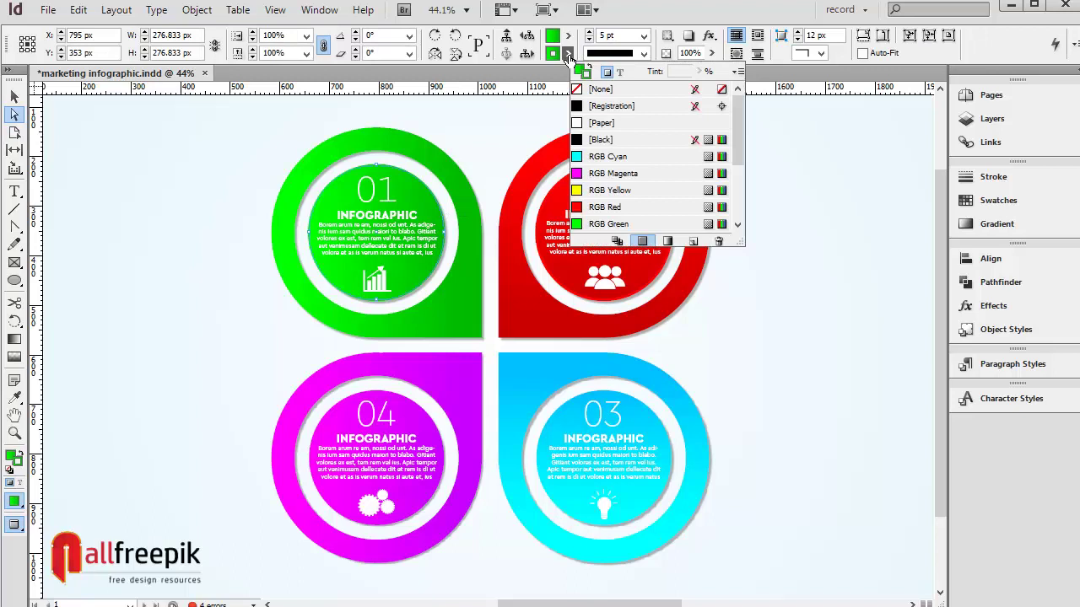
click(607, 223)
click(815, 268)
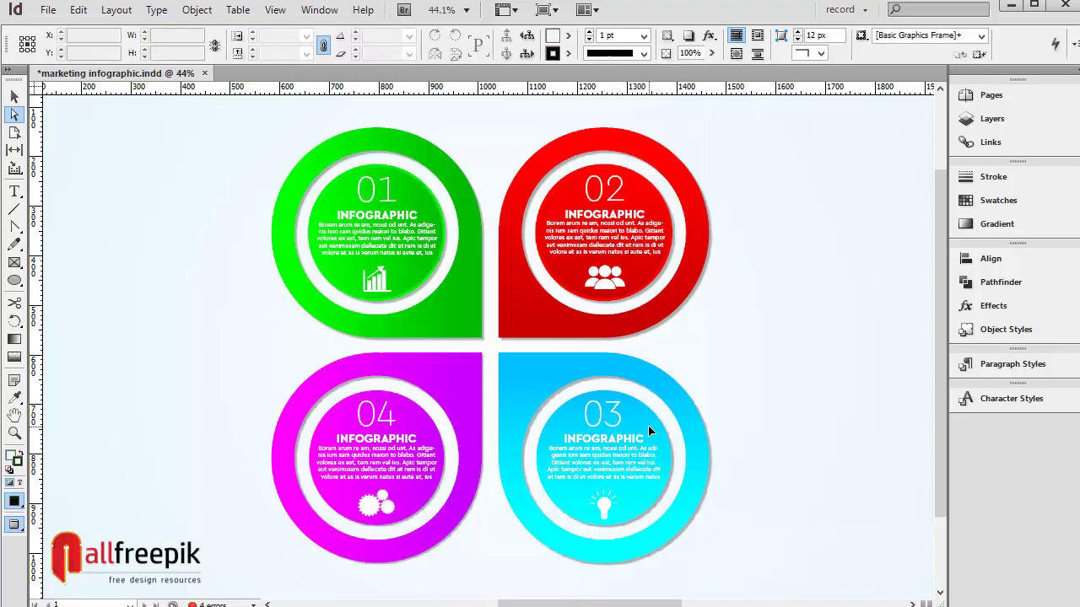
Give petal 03's inner circle a 5 pt cyan stroke.
click(648, 425)
click(568, 54)
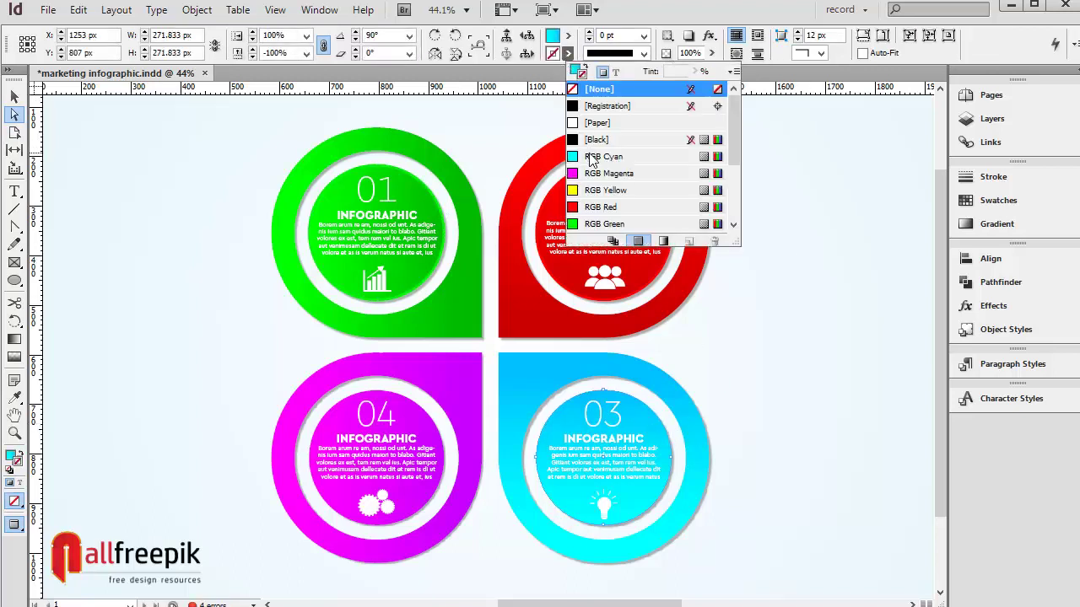
click(594, 157)
click(643, 35)
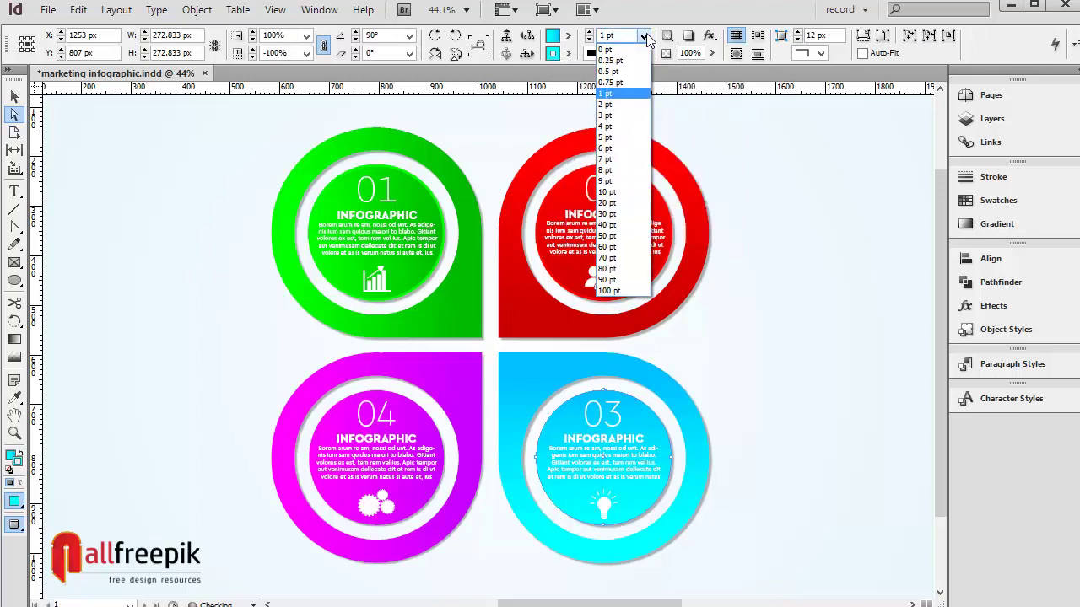
click(621, 137)
click(759, 312)
Give petal 04's inner circle a 5 pt magenta stroke.
click(417, 405)
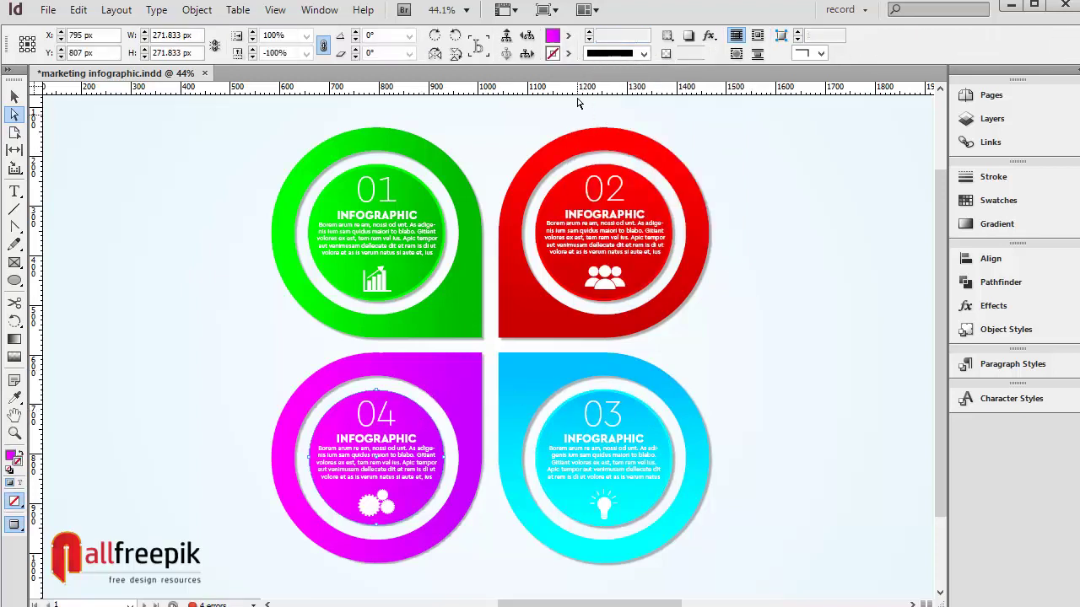
click(568, 53)
click(609, 174)
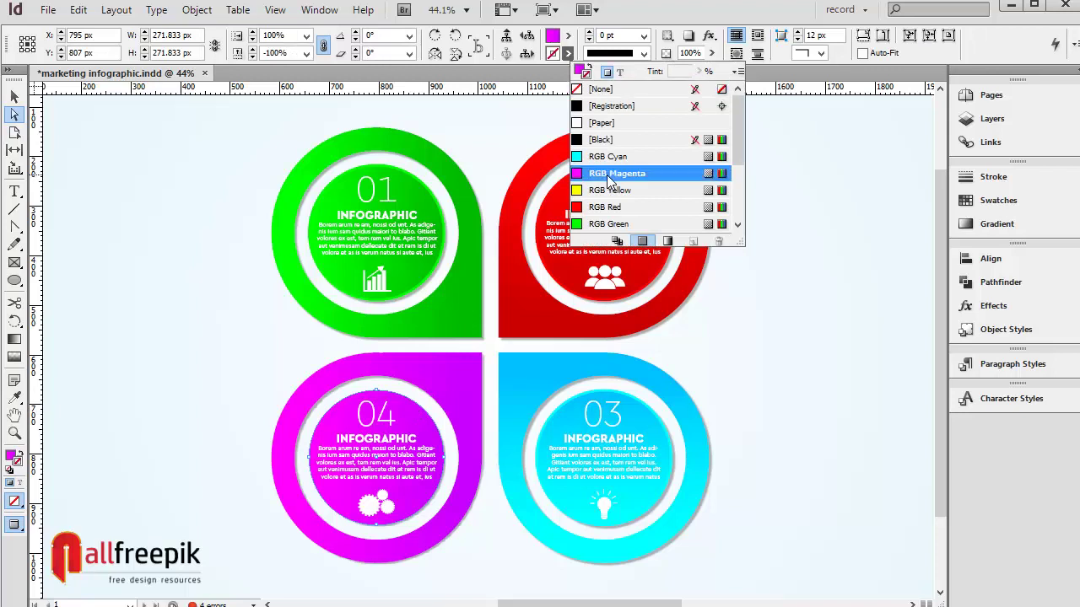
click(644, 35)
click(612, 148)
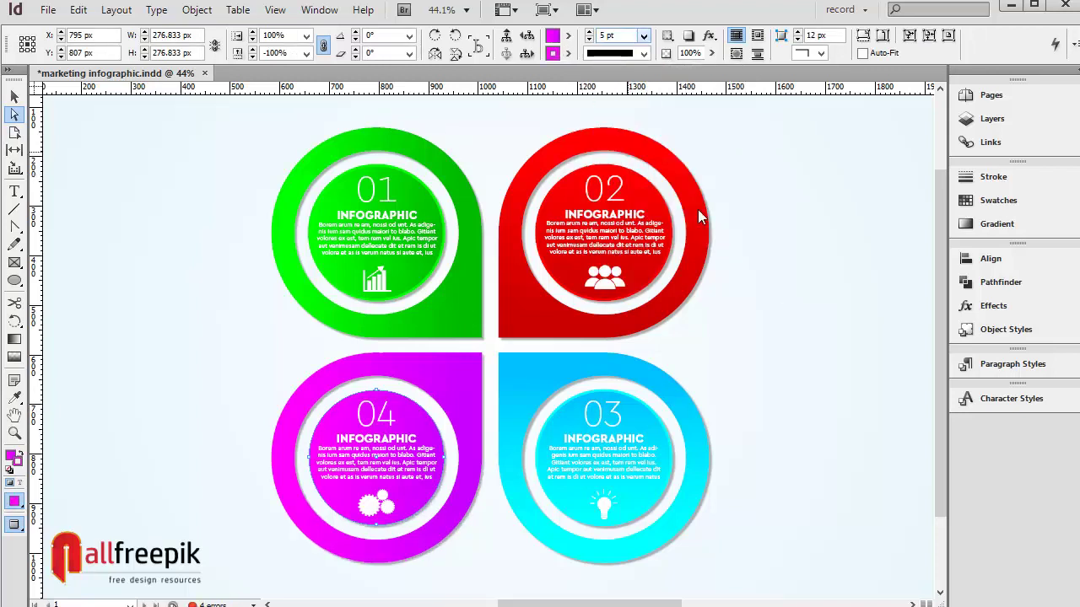
click(759, 270)
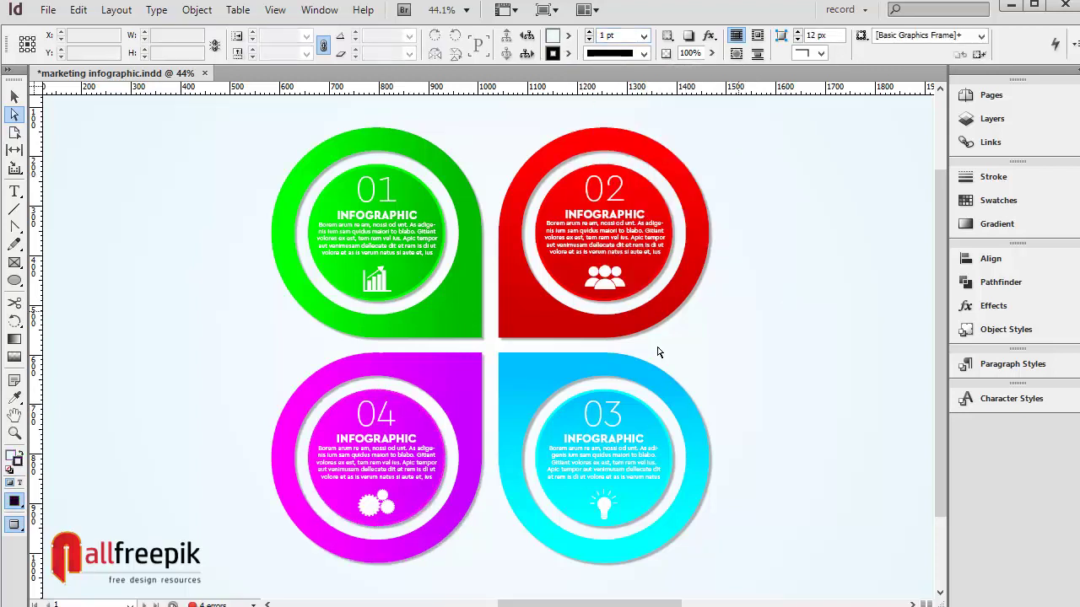